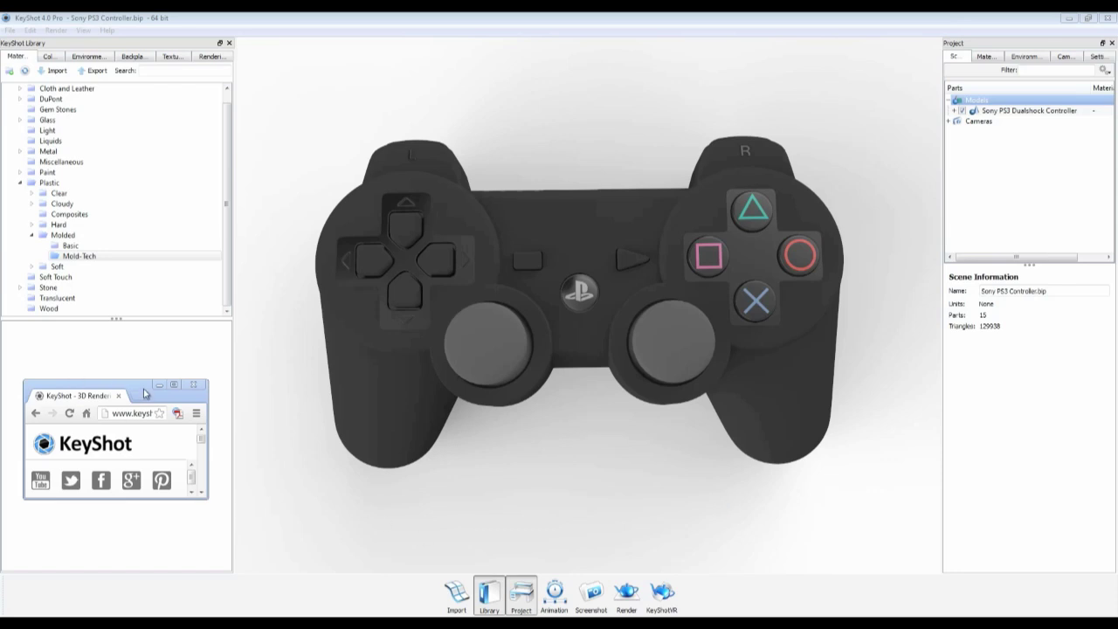
Step: Switch to the browser and open the MOLD-TECH Textures download page from the KeyShot website's Materials resources
left_click_drag(145, 380, 260, 7)
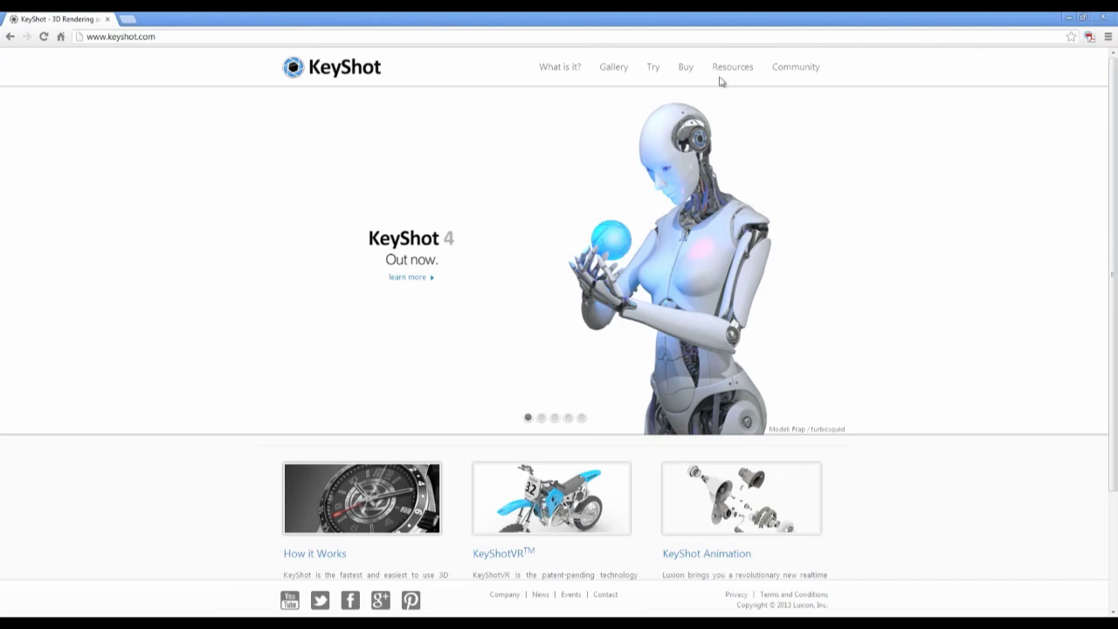
mouse_move(727, 75)
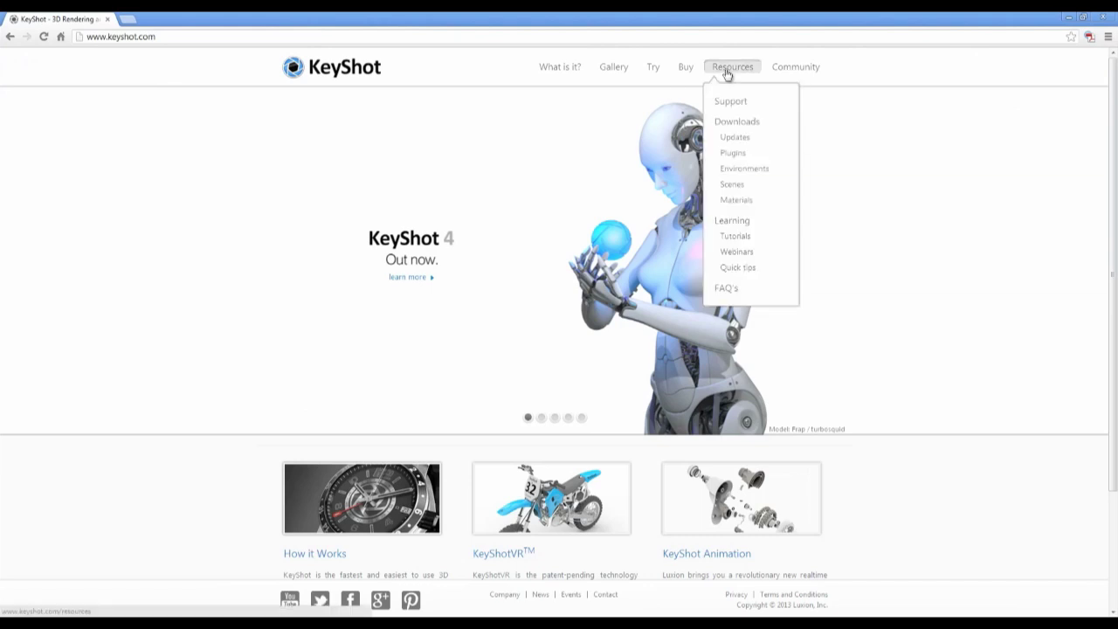
left_click(736, 202)
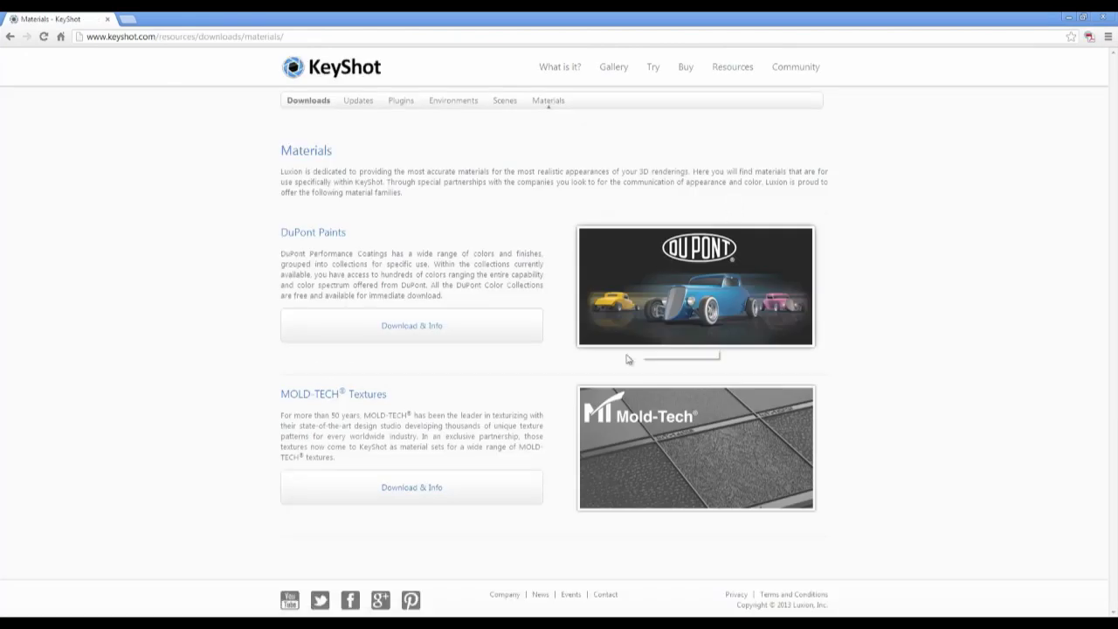
left_click(425, 494)
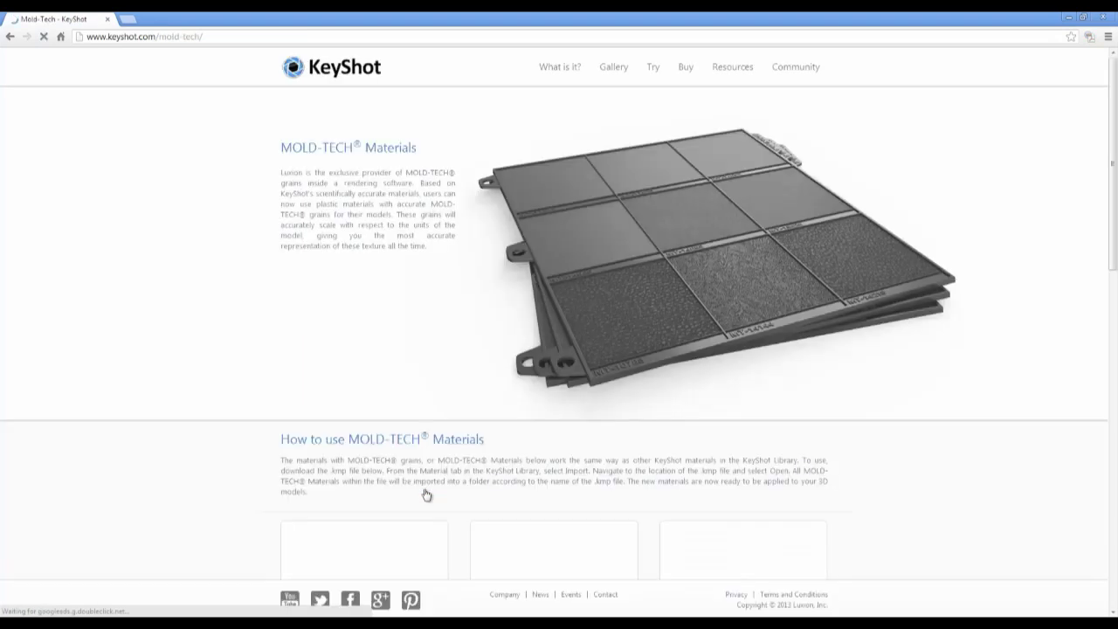
left_click(104, 36)
left_click_drag(86, 36, 110, 36)
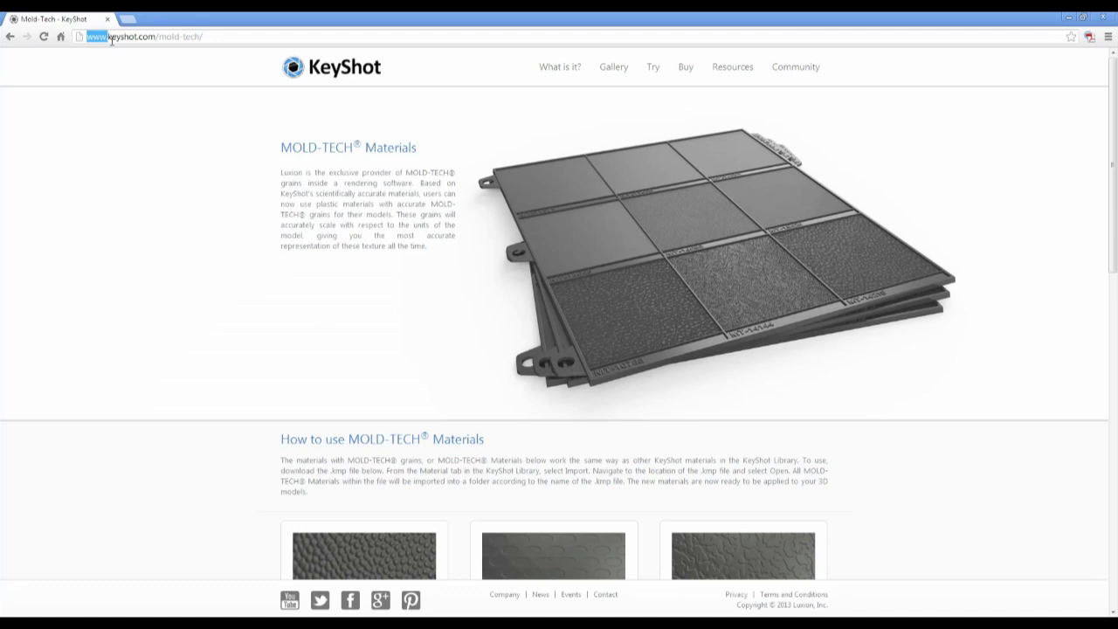
left_click(111, 41)
left_click_drag(202, 37, 87, 38)
left_click(231, 311)
Step: Download the Stipples material set from the MOLD-TECH page and return to KeyShot
scroll(236, 320, "down", 4)
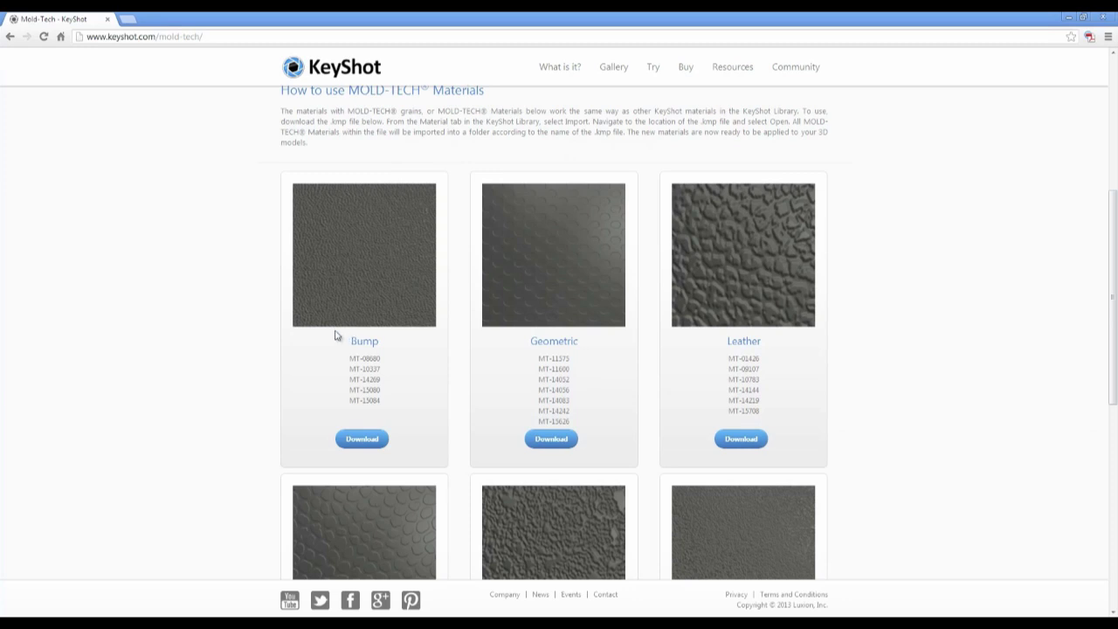
scroll(701, 474, "down", 2)
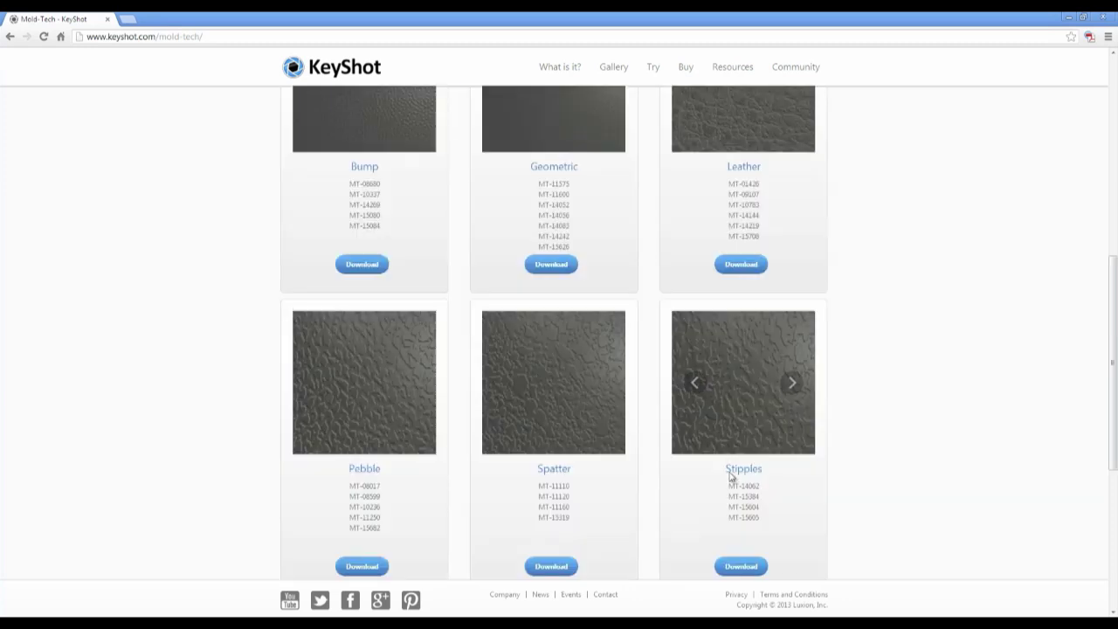
scroll(732, 476, "up", 2)
scroll(733, 476, "down", 2)
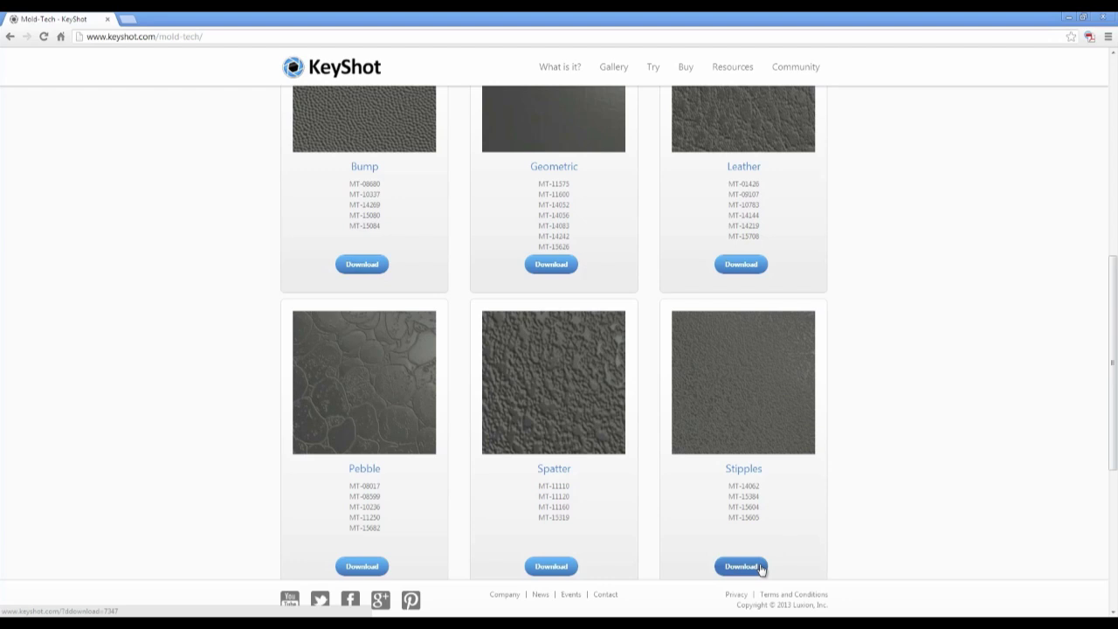
left_click(741, 566)
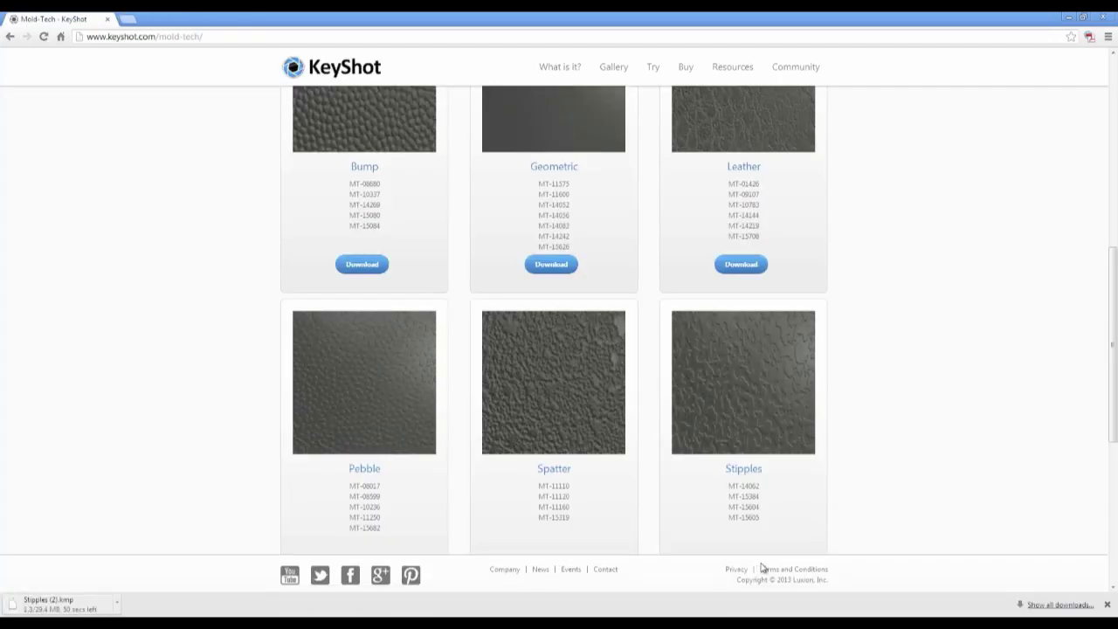
left_click(1067, 18)
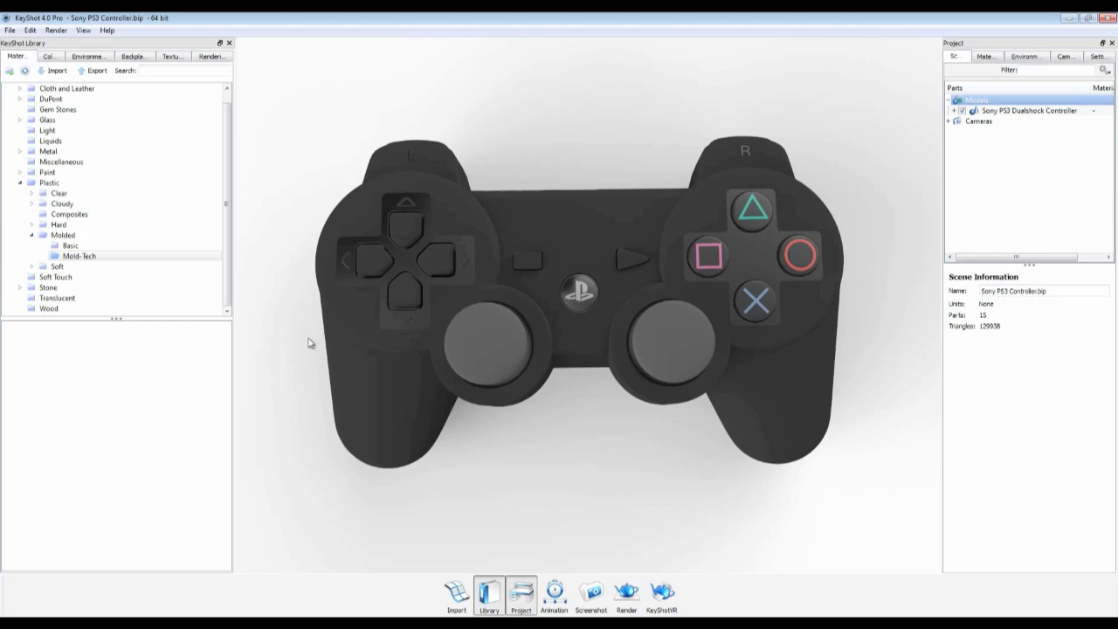
Step: Import Stipples.kmp into the library's Mold-Tech material folder, overwriting all existing duplicate items
left_click(71, 259)
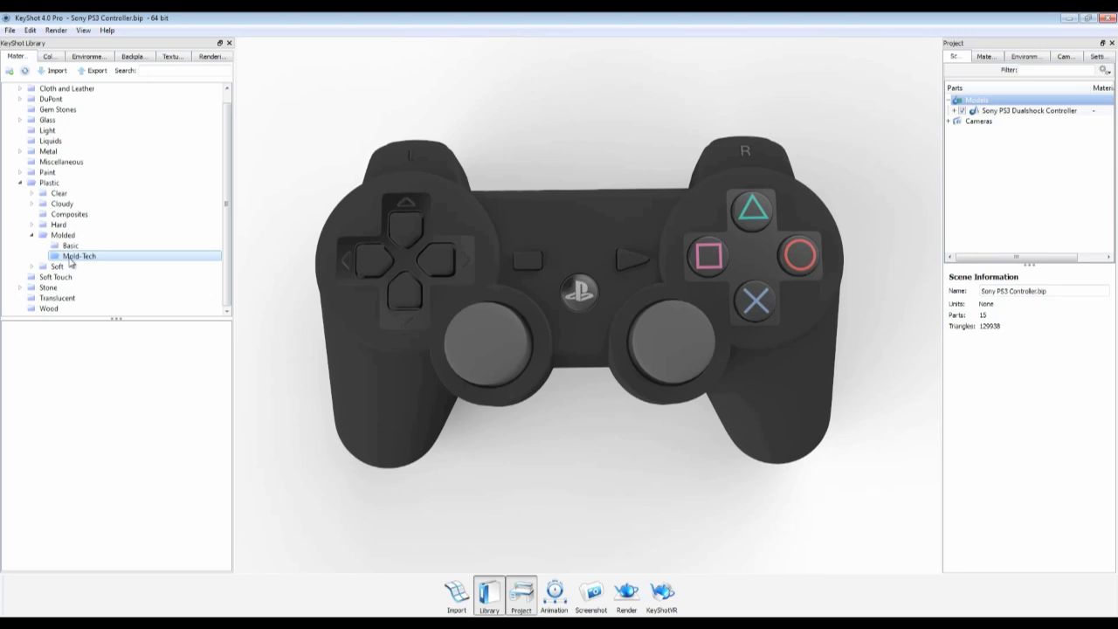
left_click(51, 74)
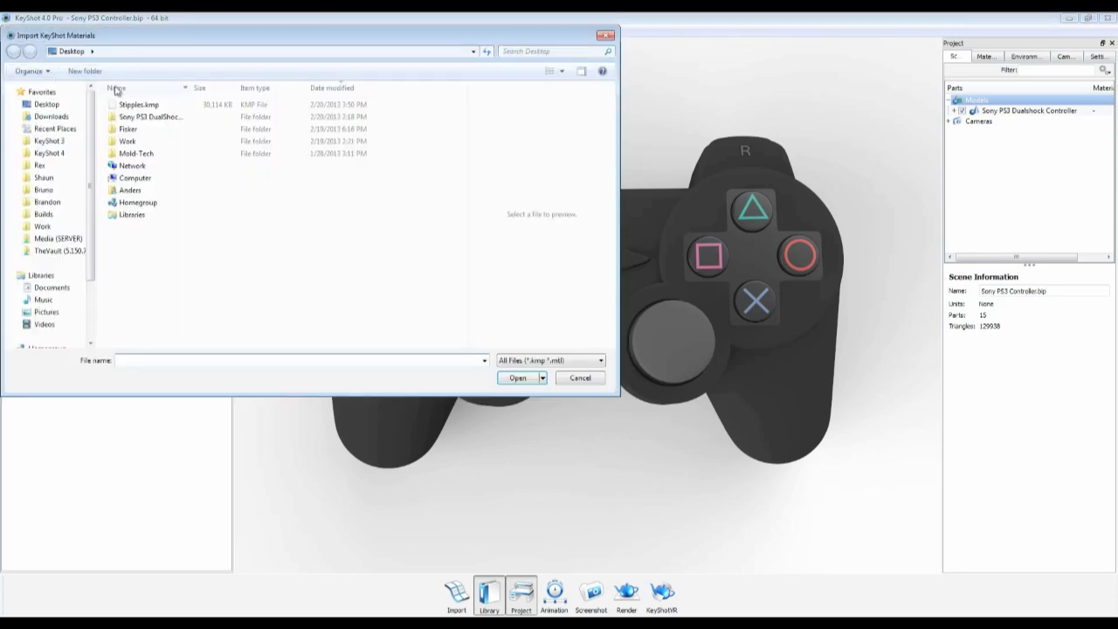
left_click(147, 105)
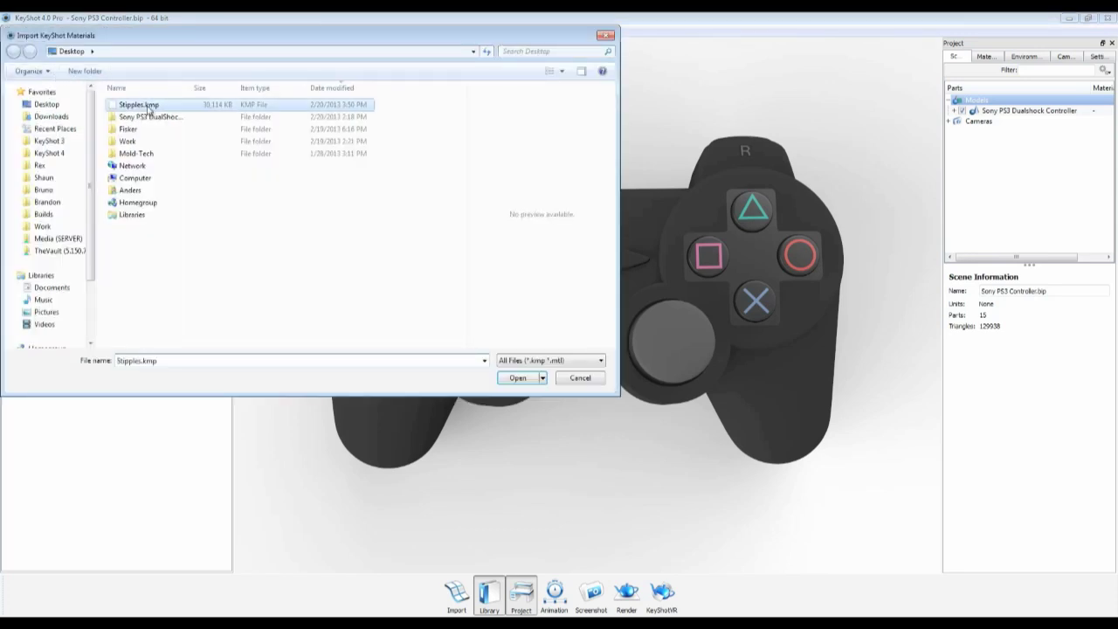
left_click(518, 379)
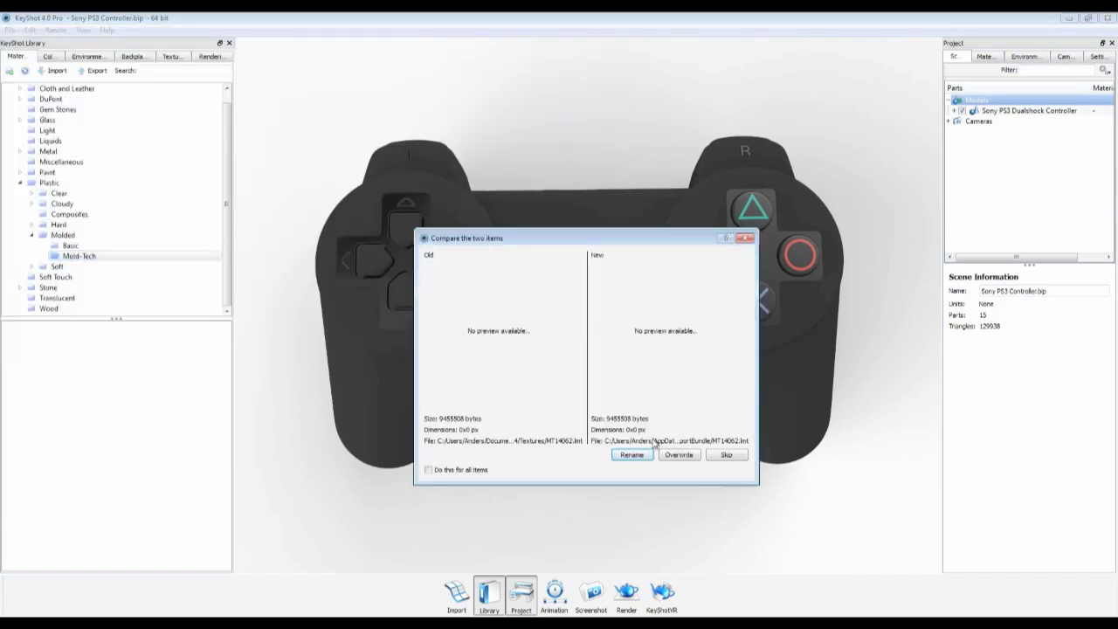
left_click(463, 470)
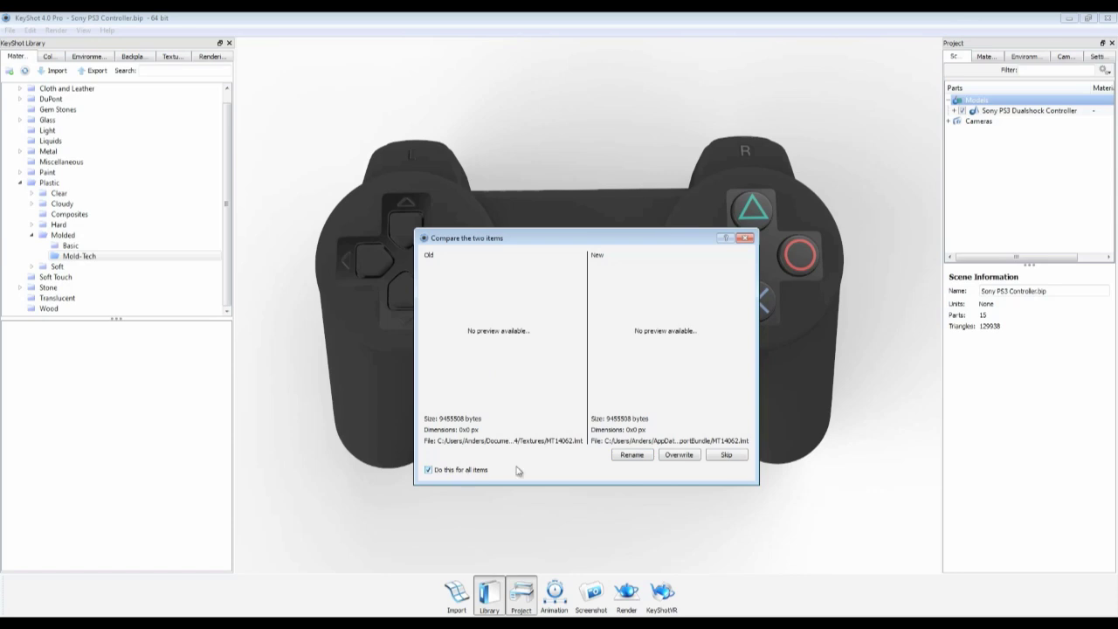
left_click(680, 456)
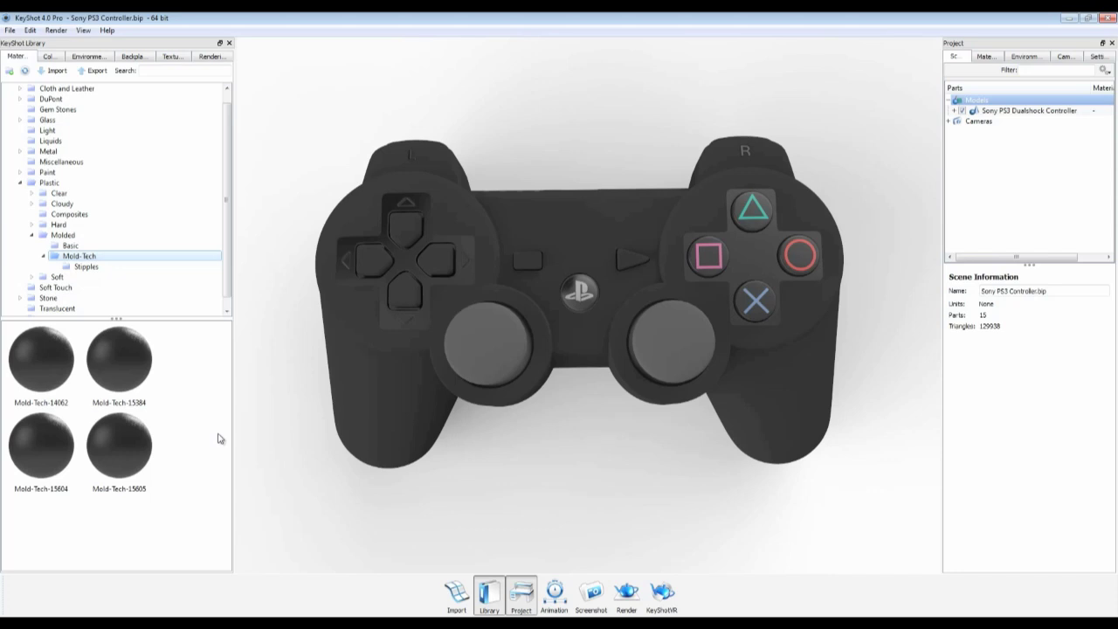
Step: Set the controller scene's model units to Millimeter
left_click(977, 101)
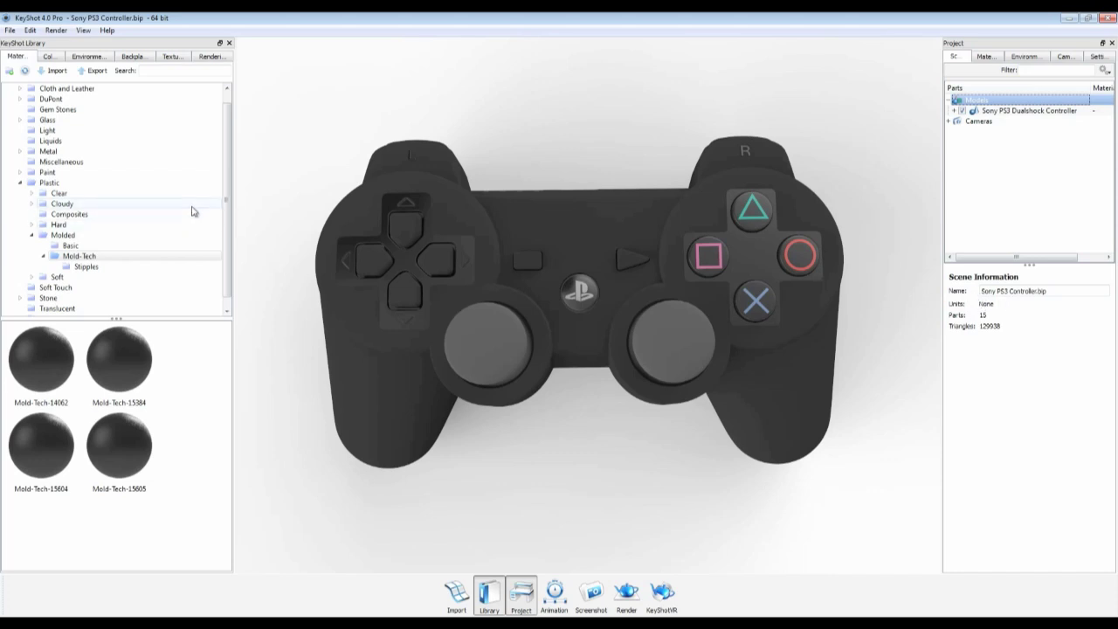
left_click(32, 30)
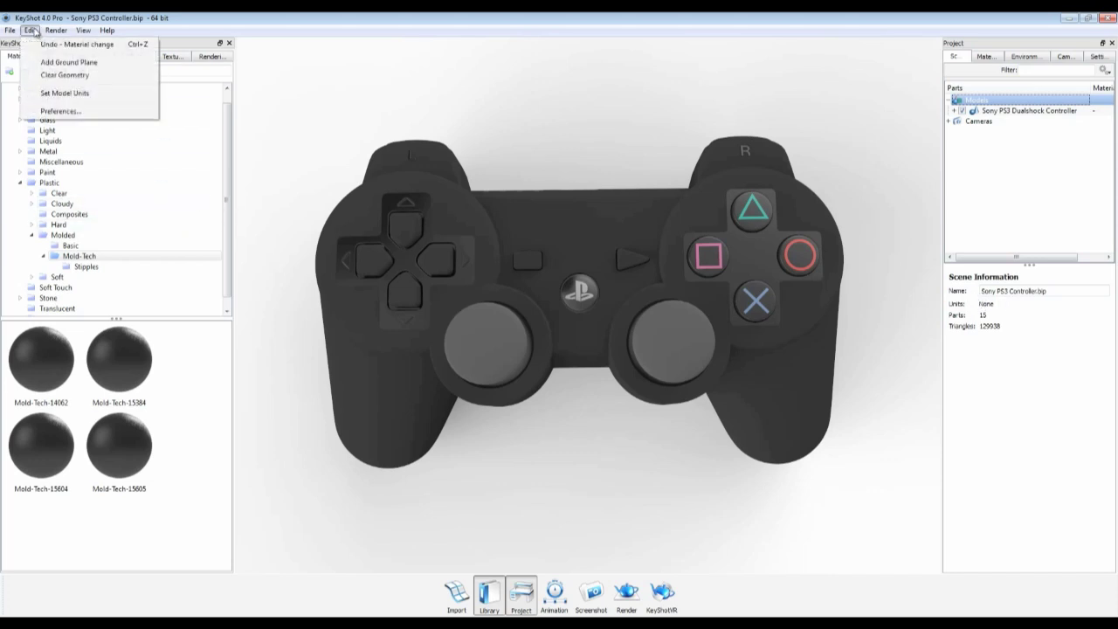
left_click(76, 94)
left_click(463, 318)
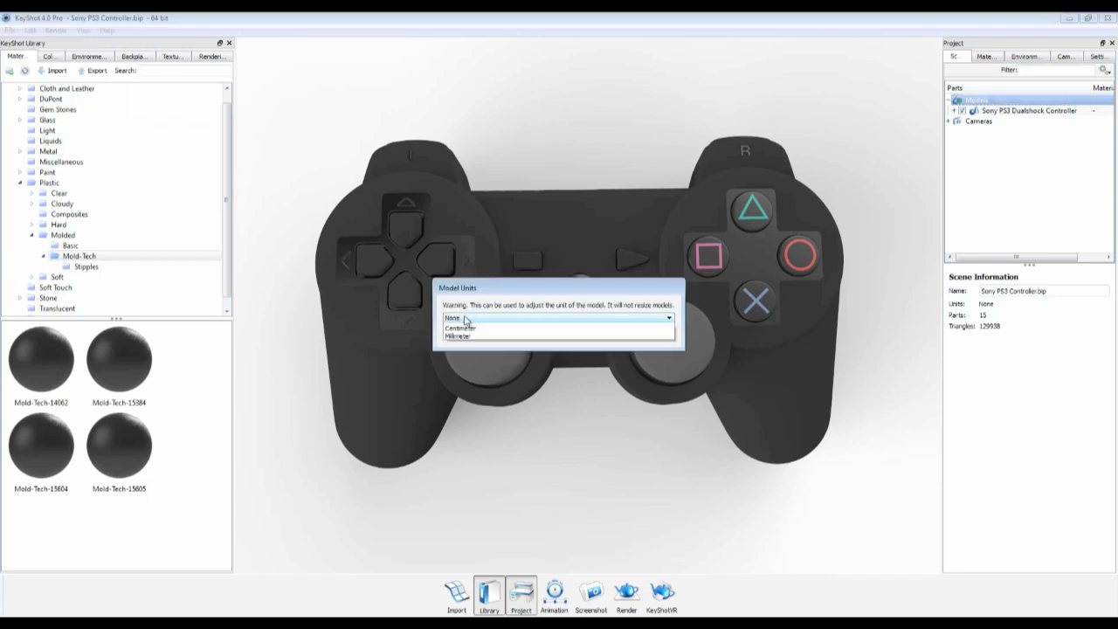
left_click(461, 359)
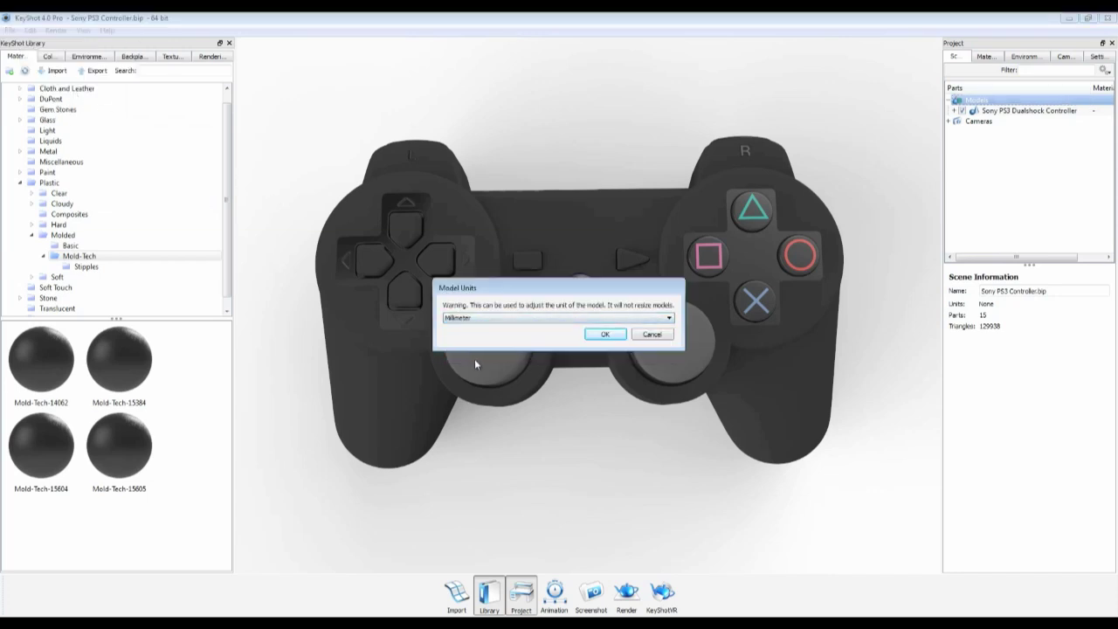
left_click(606, 335)
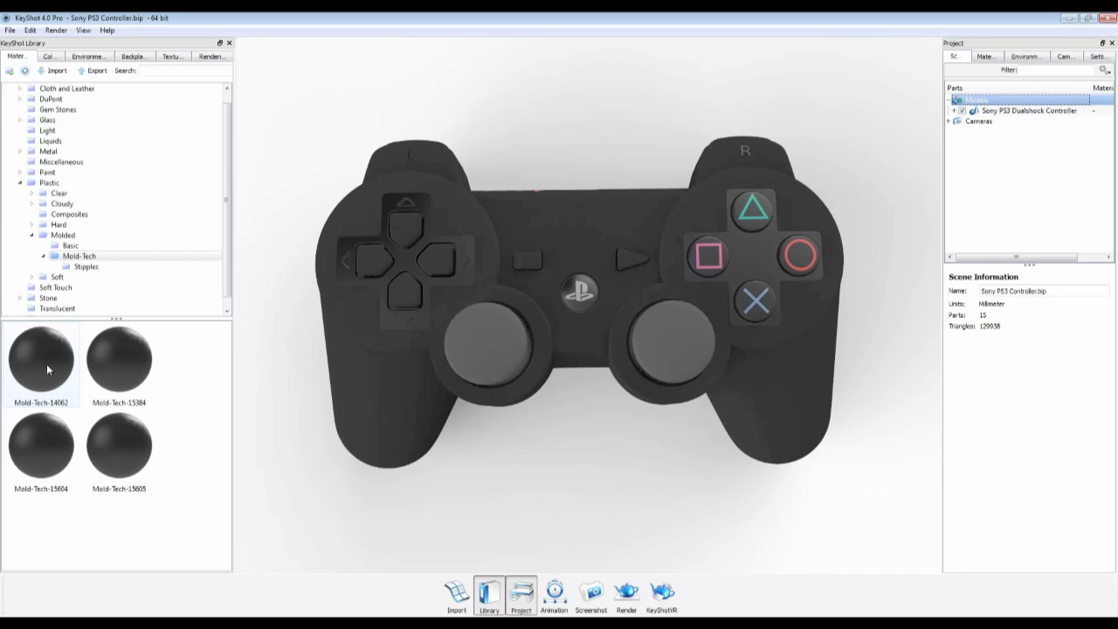
Step: Apply Mold-Tech-14062 to the controller body and joysticks, and Mold-Tech-15384 to the directional buttons
mouse_move(46, 370)
left_click_drag(47, 369, 362, 403)
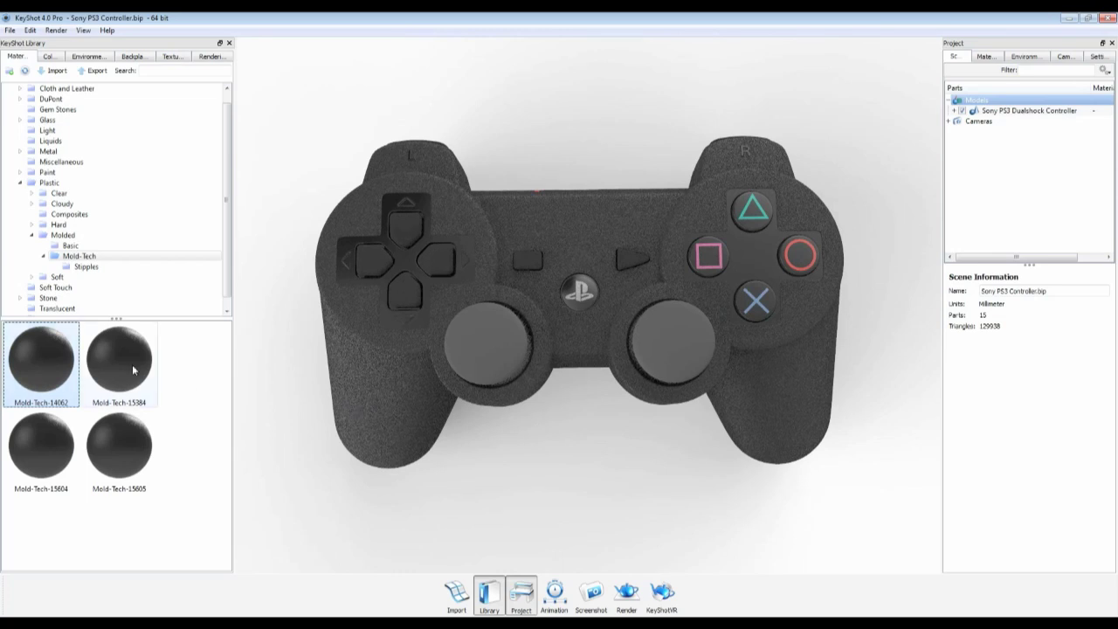
left_click_drag(126, 363, 369, 252)
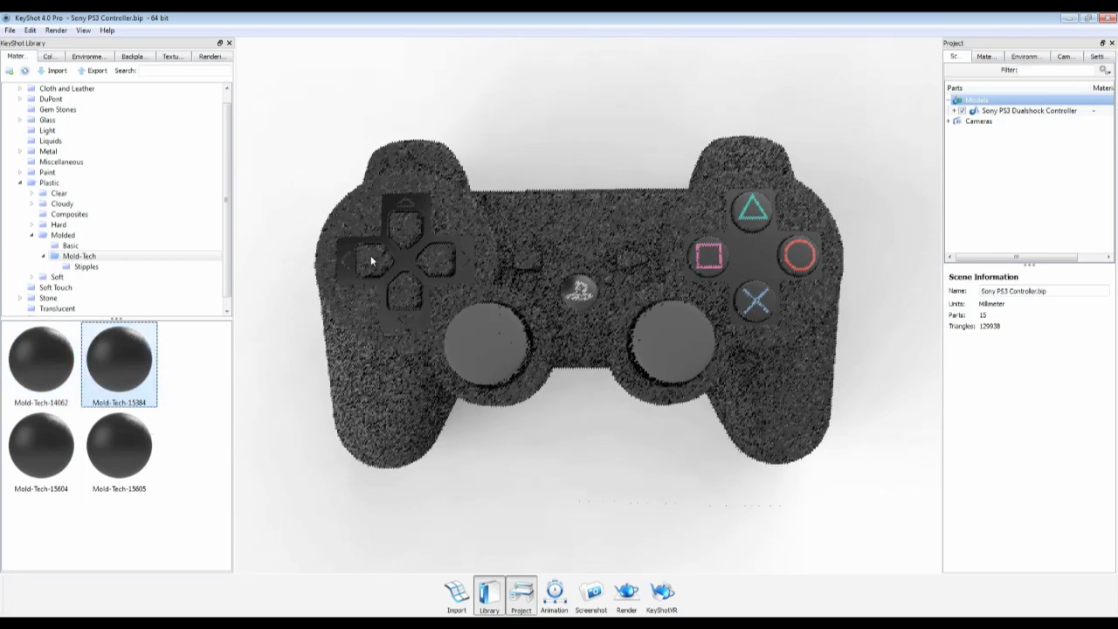
left_click_drag(33, 367, 474, 353)
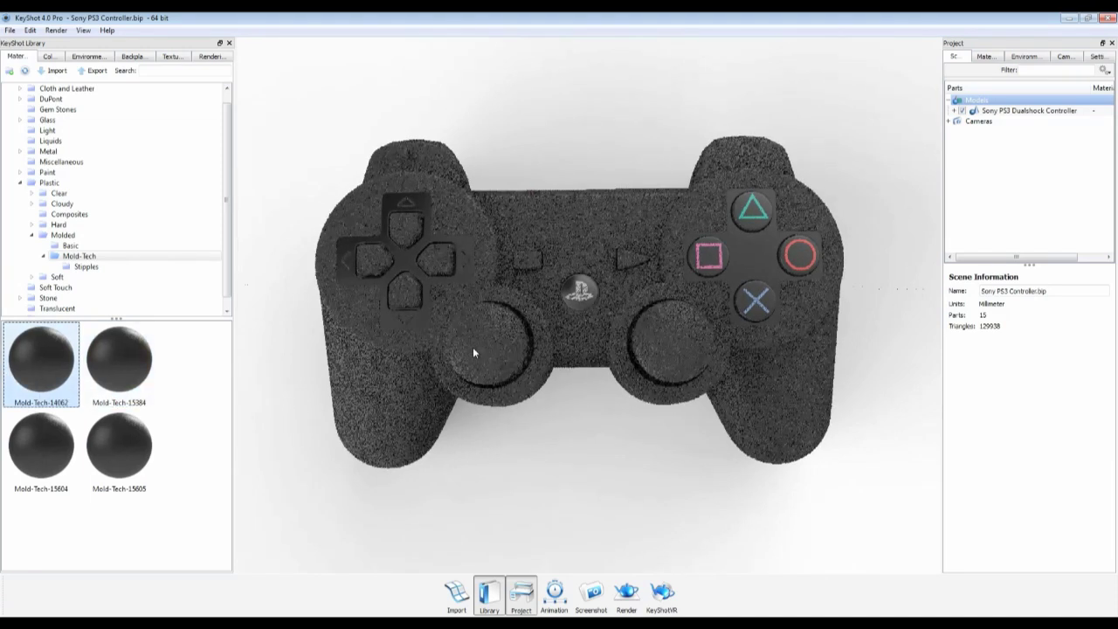
Step: Change the joystick material's color to dark gray with red, green and blue all at 20
left_click(474, 350)
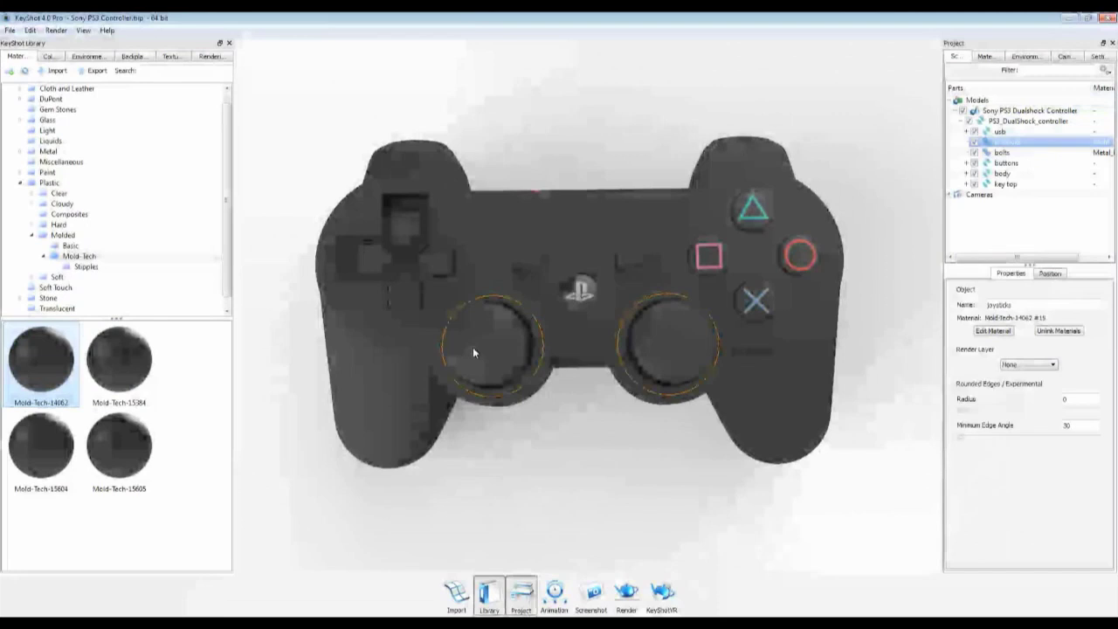
double_click(473, 347)
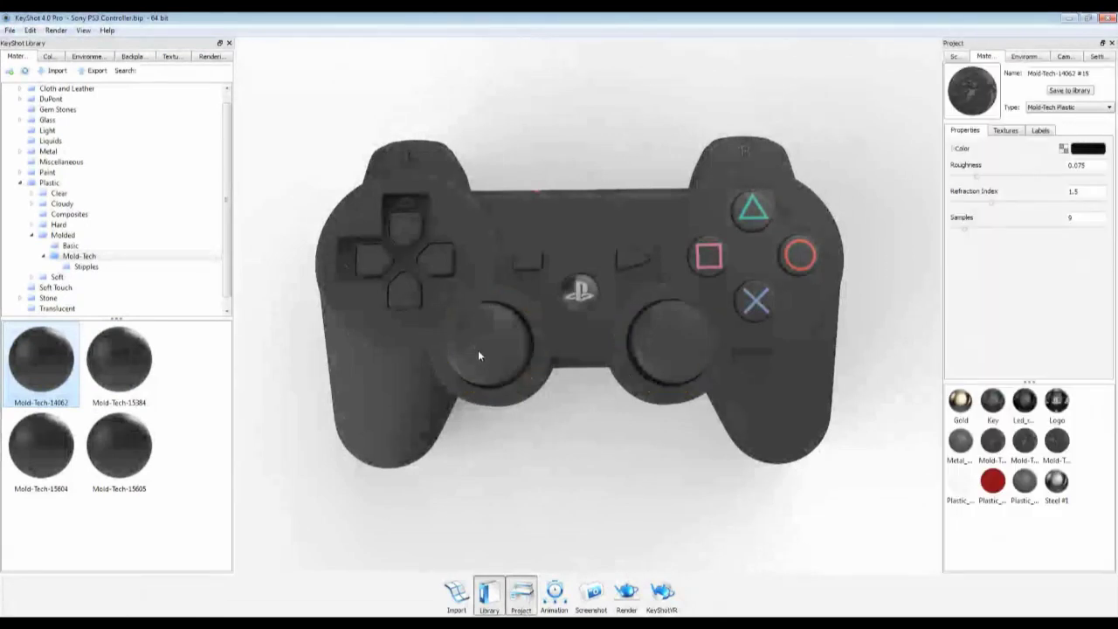
left_click(1077, 155)
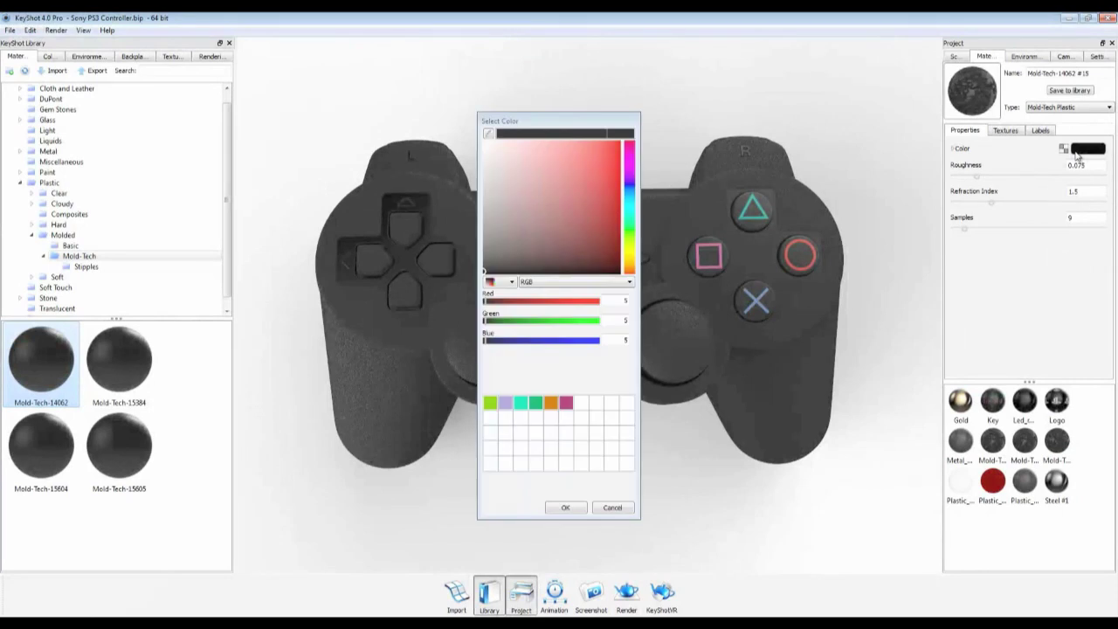
left_click(622, 300)
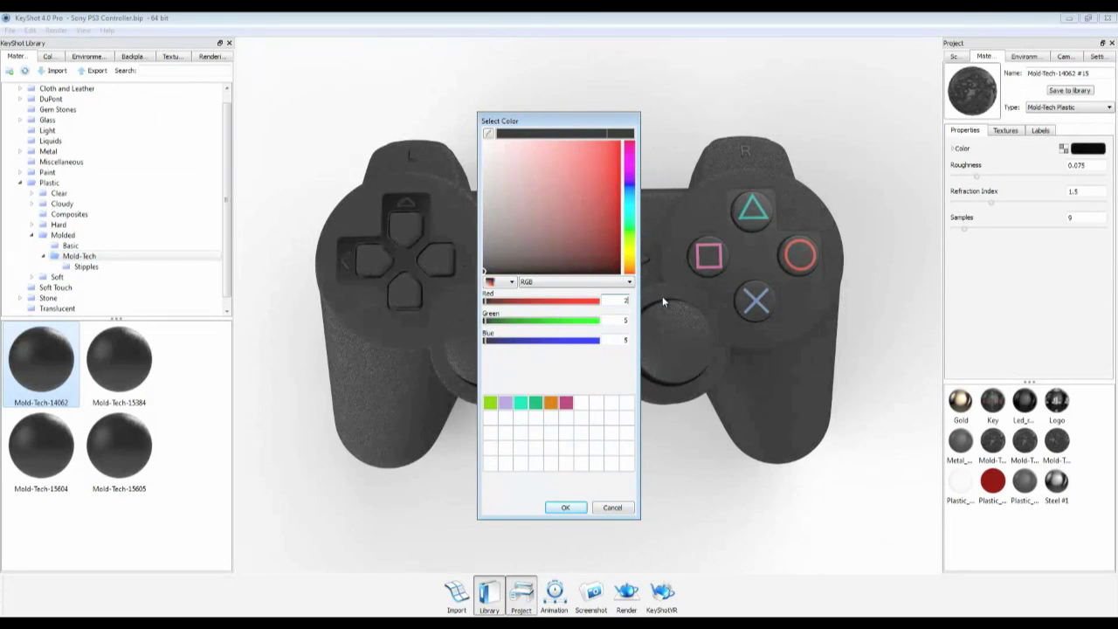
key("Tab")
type("20")
key("Tab")
type("20")
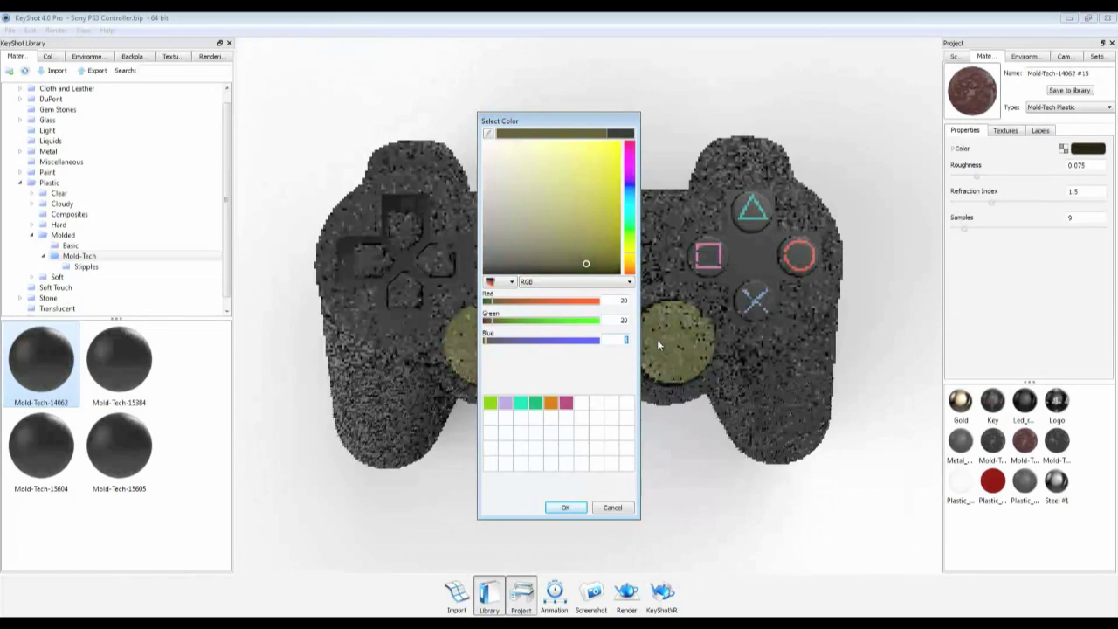
left_click(567, 509)
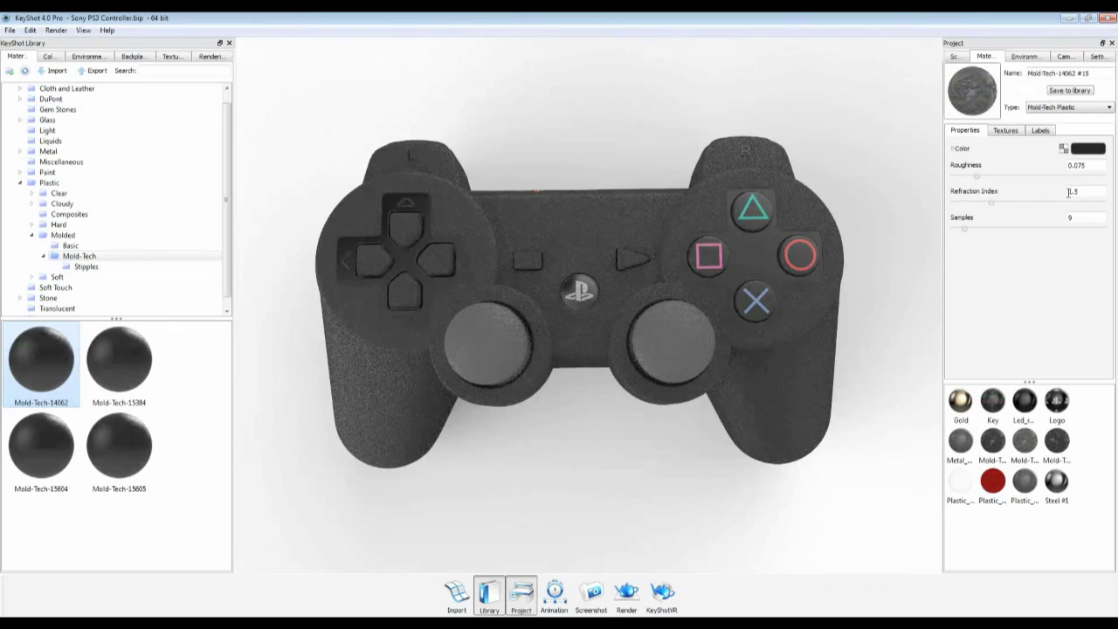
Step: Set the joystick material's roughness to 0.25 and review its bump texture settings
double_click(1092, 166)
type(".25")
left_click(1005, 131)
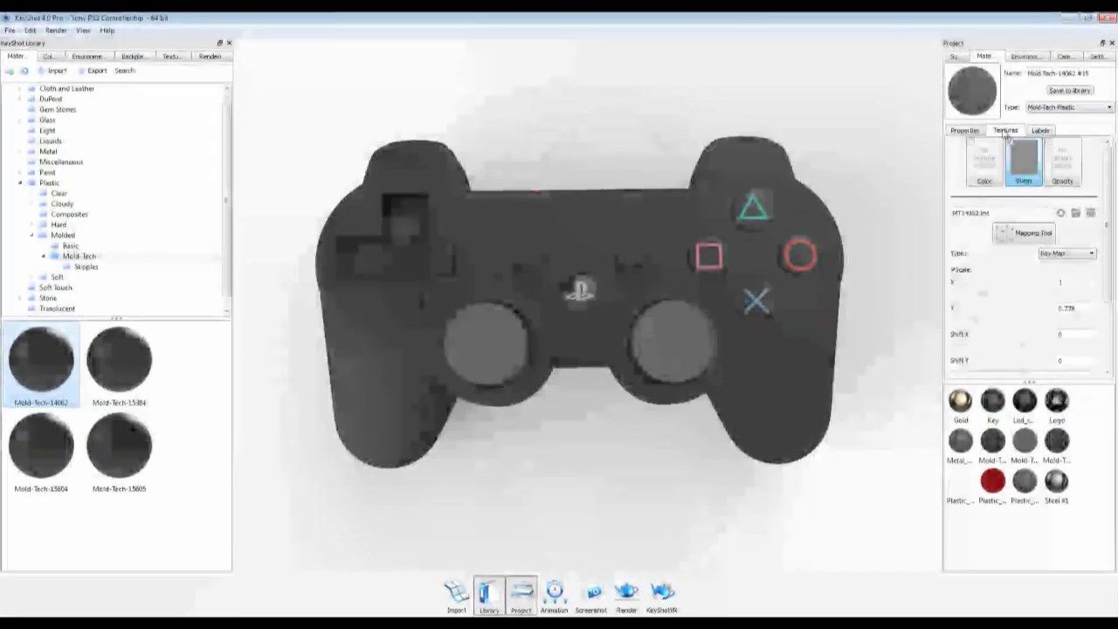
scroll(1110, 315, "down", 3)
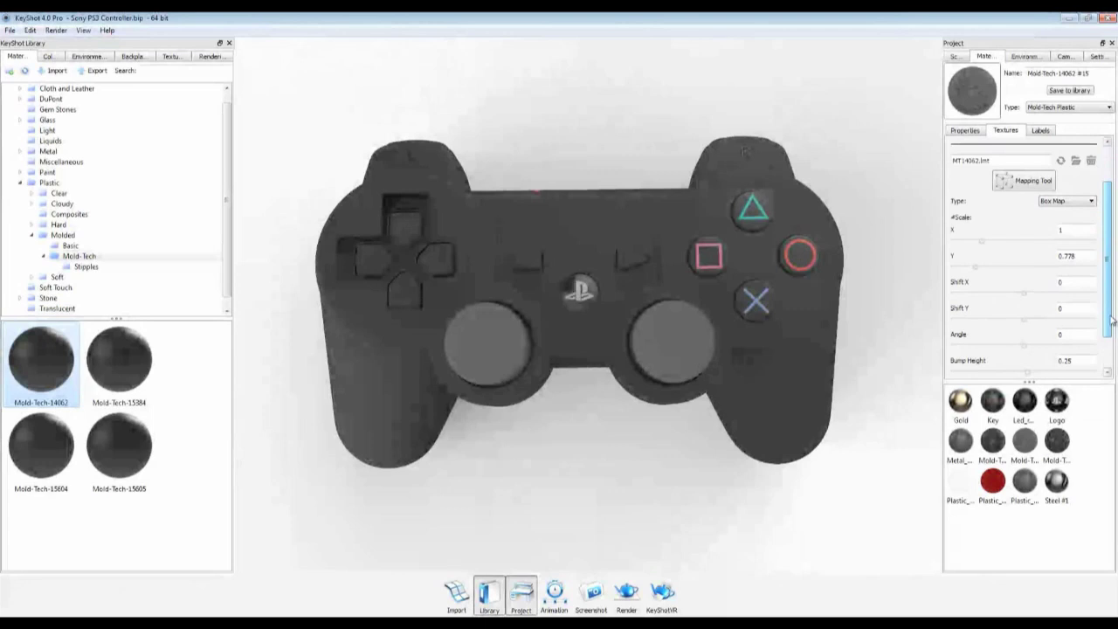
scroll(1111, 315, "up", 3)
Step: Set the controller body material's roughness to 0.05 and display its bump texture settings
double_click(394, 402)
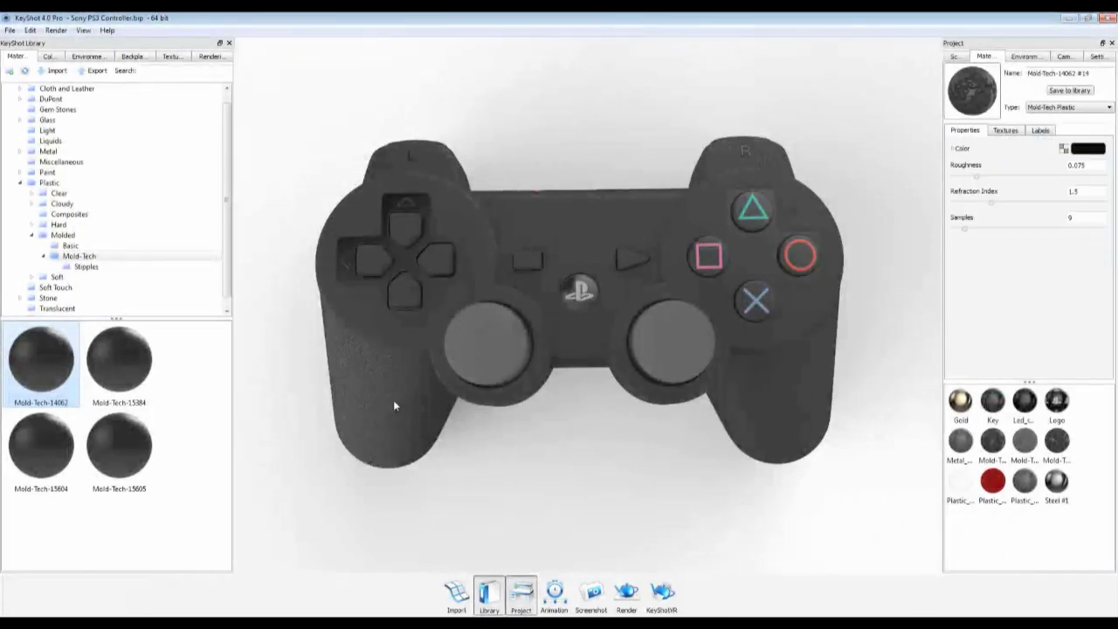
double_click(1088, 166)
type(".05")
key("Return")
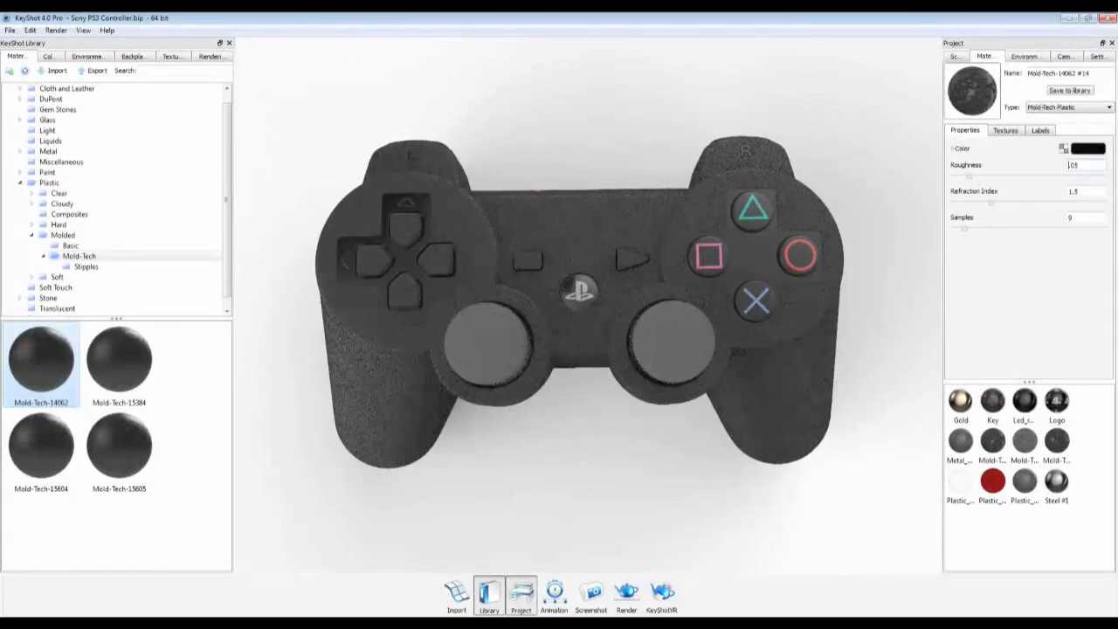
left_click(1005, 130)
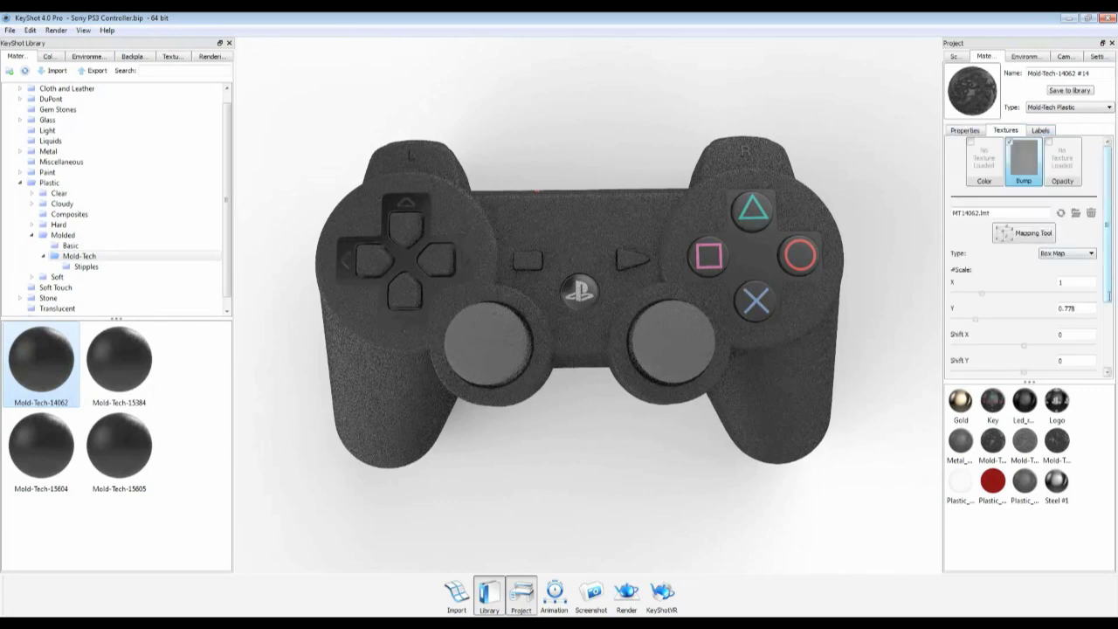
Step: Set the bump height of the controller body's Mold-Tech-14062 material to 0.005
scroll(1092, 319, "down", 5)
double_click(1082, 315)
type(".005")
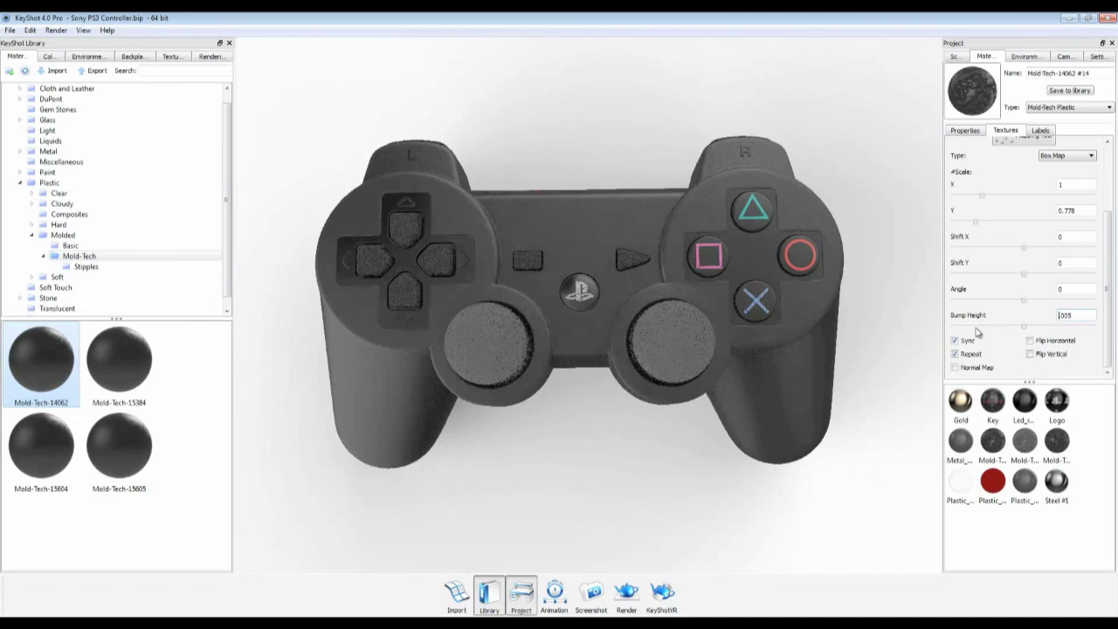
Step: Set the directional buttons' Mold-Tech-15384 material to a roughness of 0.05 and a bump height of 0.005
double_click(397, 297)
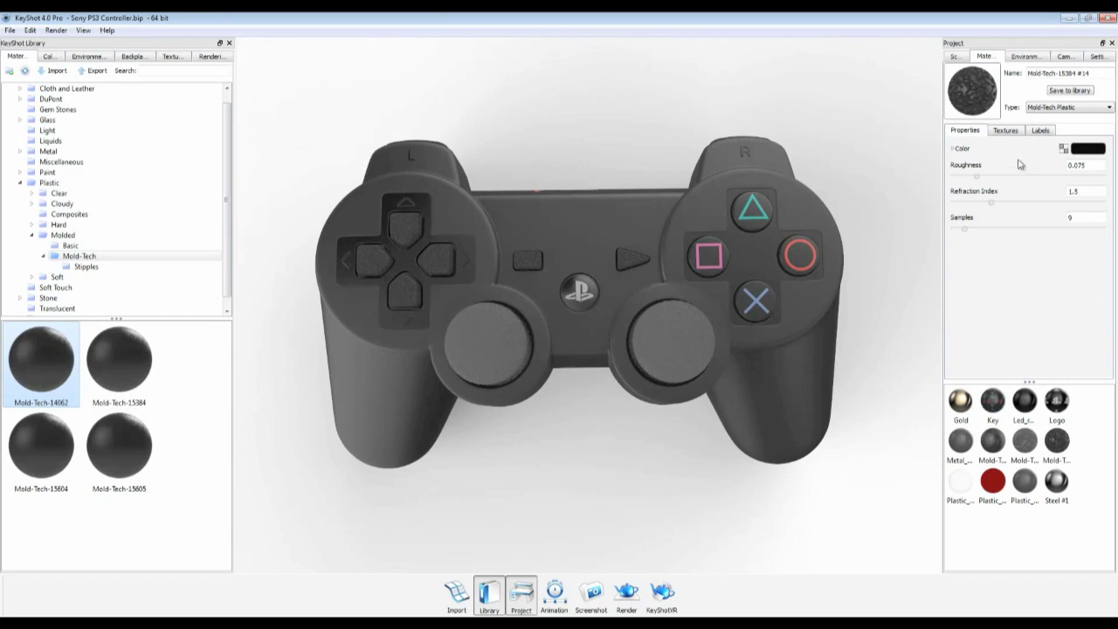
double_click(1092, 164)
type(".")
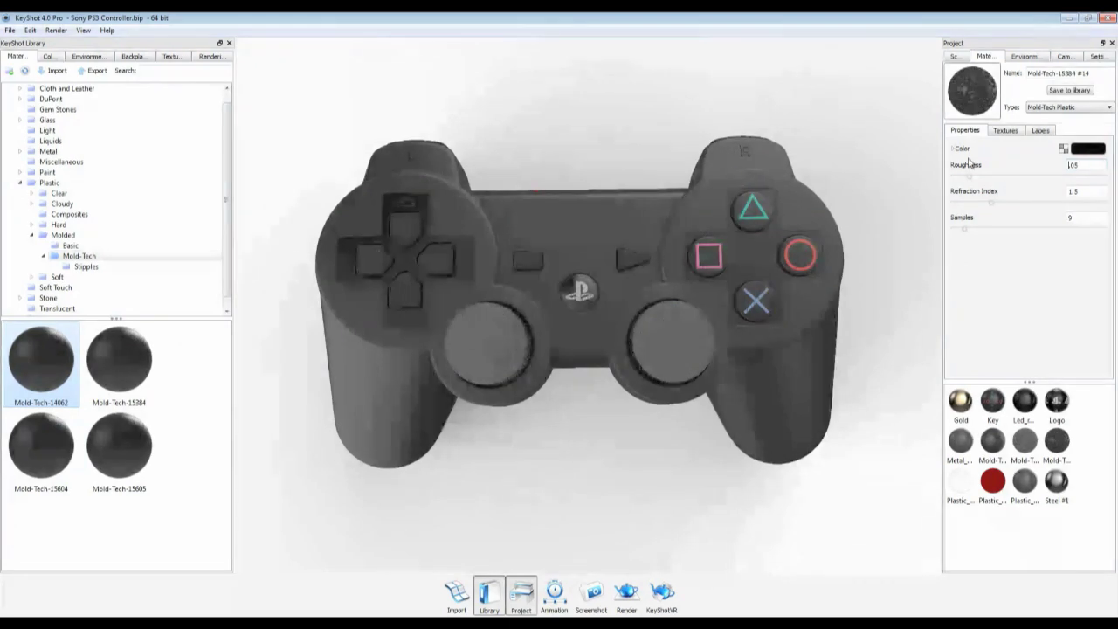
left_click(1011, 130)
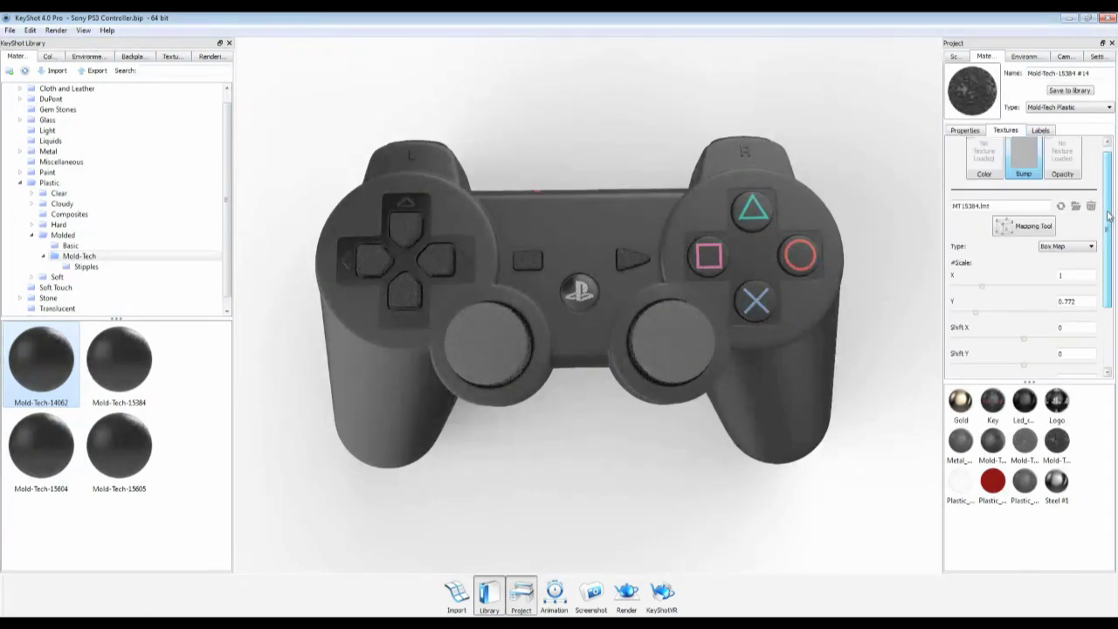
scroll(1022, 262, "down", 5)
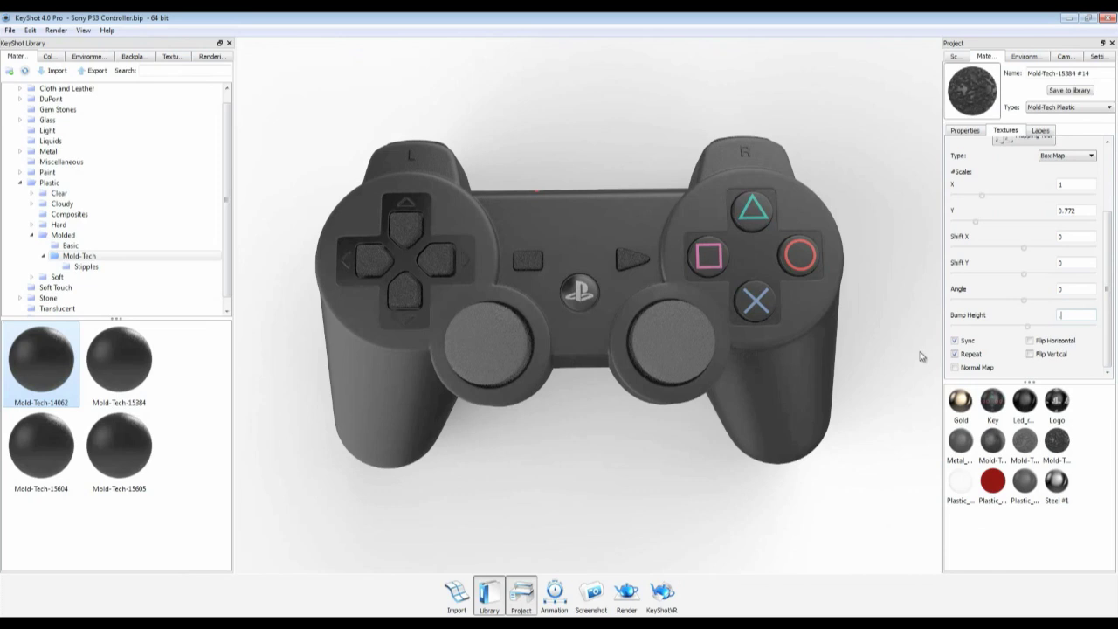
key("Return")
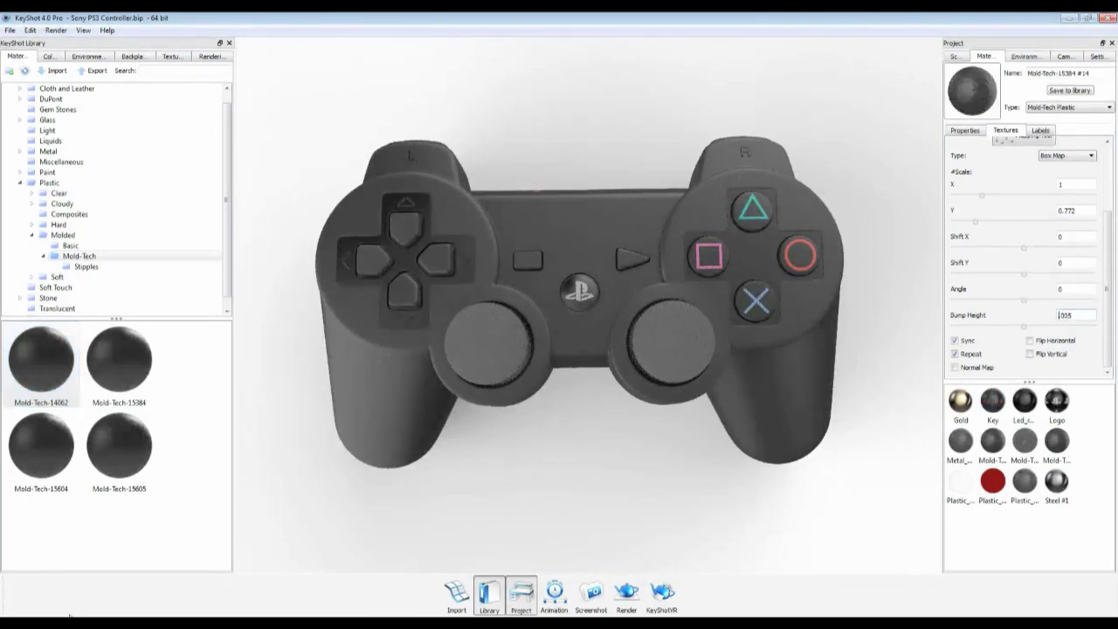
Step: Apply the image DualShock_body_new.tif from the texture folder to the controller body as a color texture
left_click(70, 602)
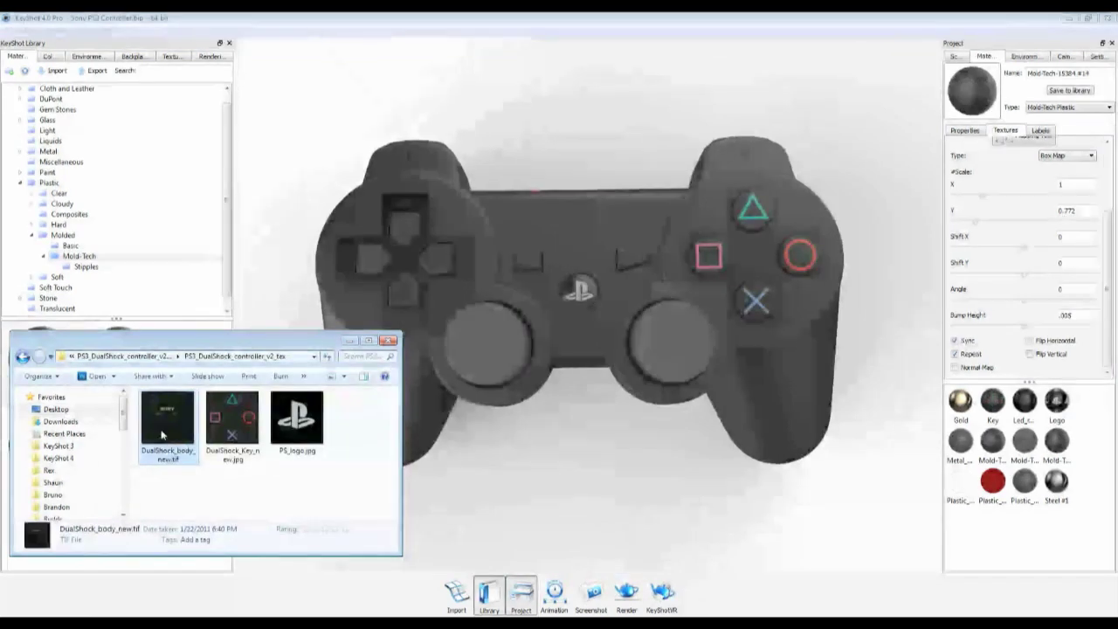
left_click_drag(166, 423, 582, 220)
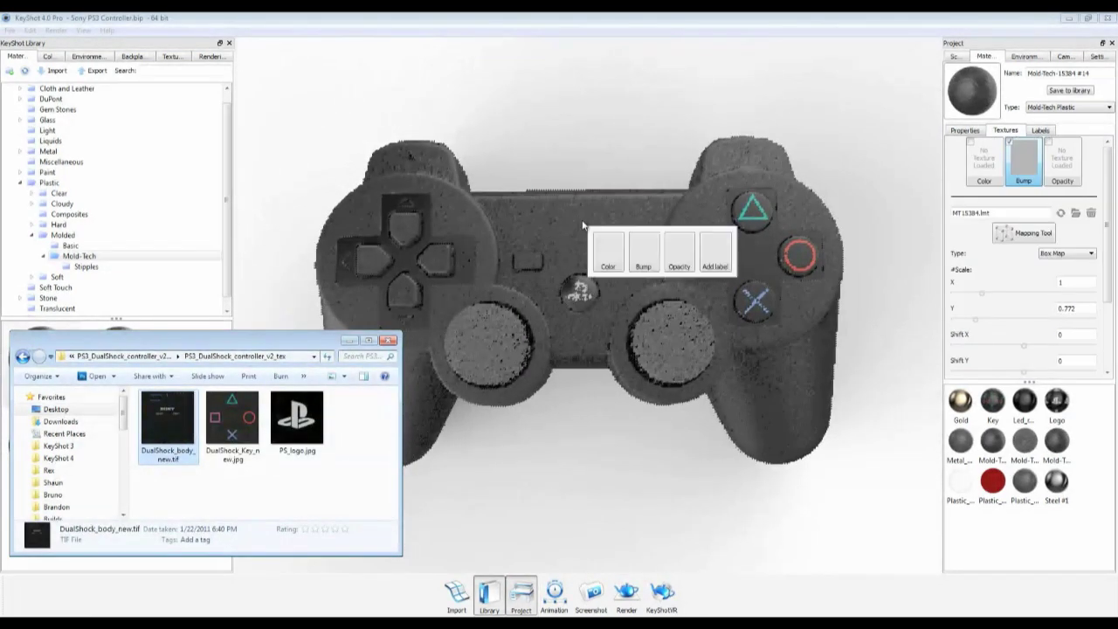
left_click(603, 249)
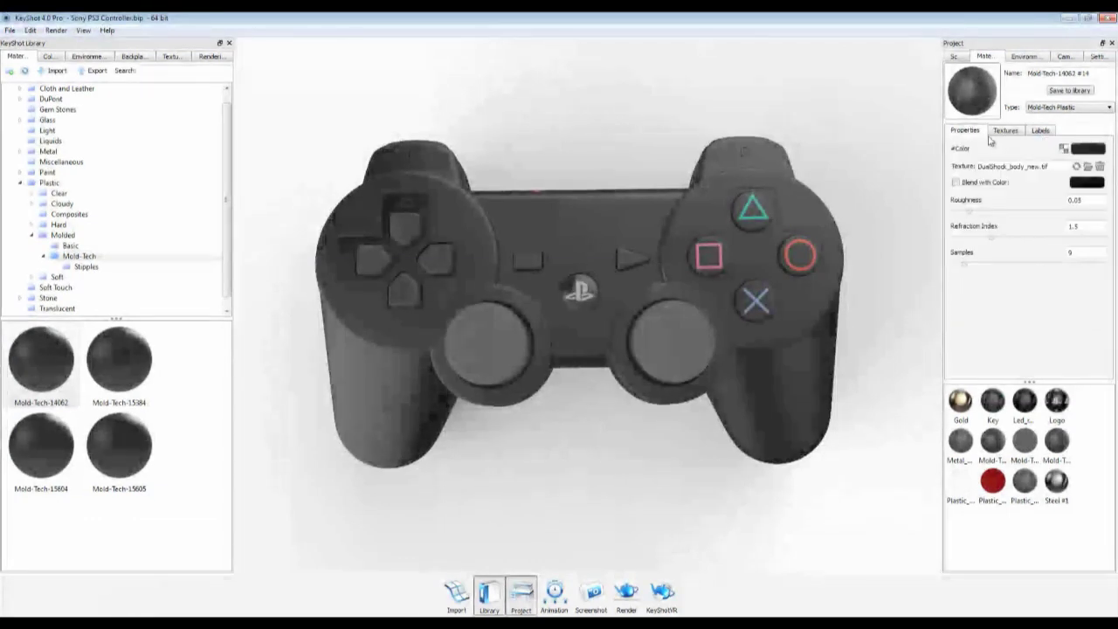
Step: Set the mapping type of the controller body's color texture to UV Coordinates
left_click(1006, 130)
left_click(992, 164)
scroll(1004, 218, "down", 3)
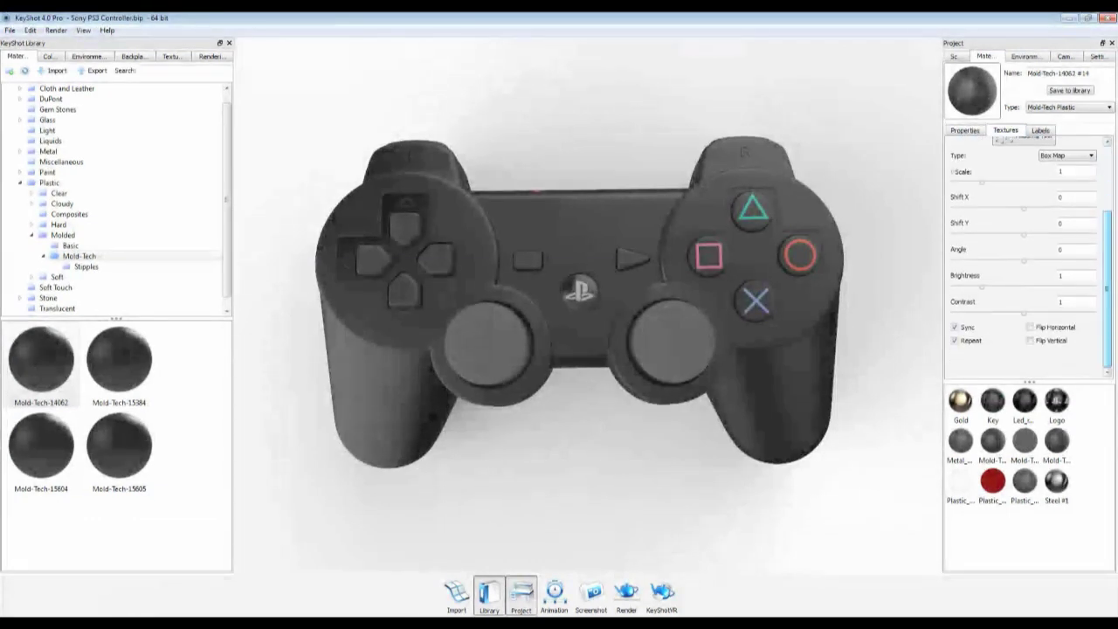
scroll(1059, 320, "up", 3)
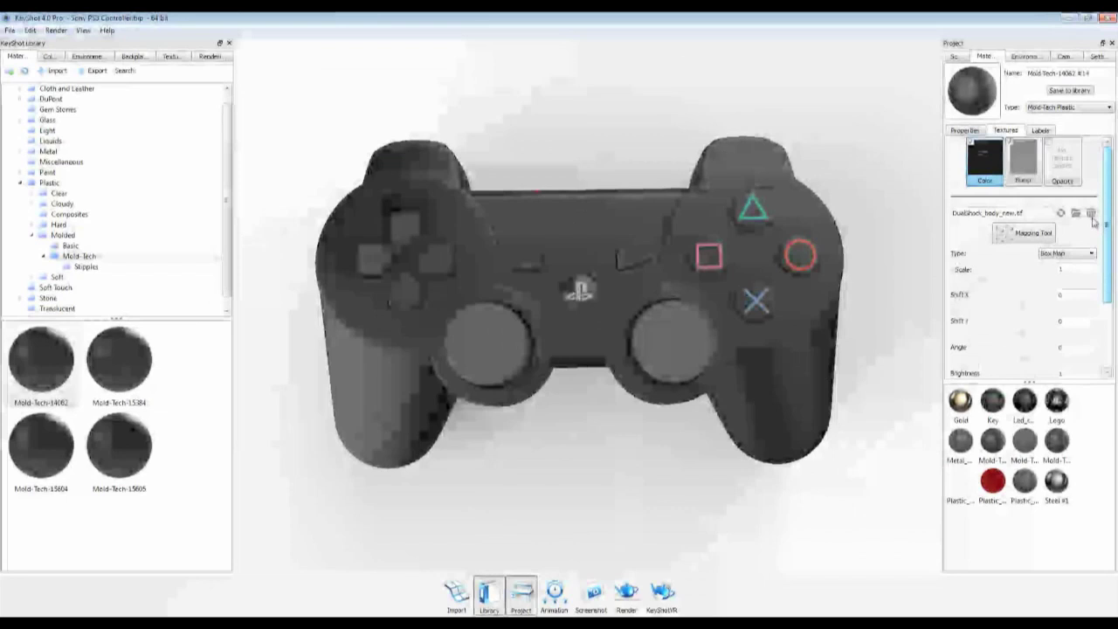
left_click(1083, 255)
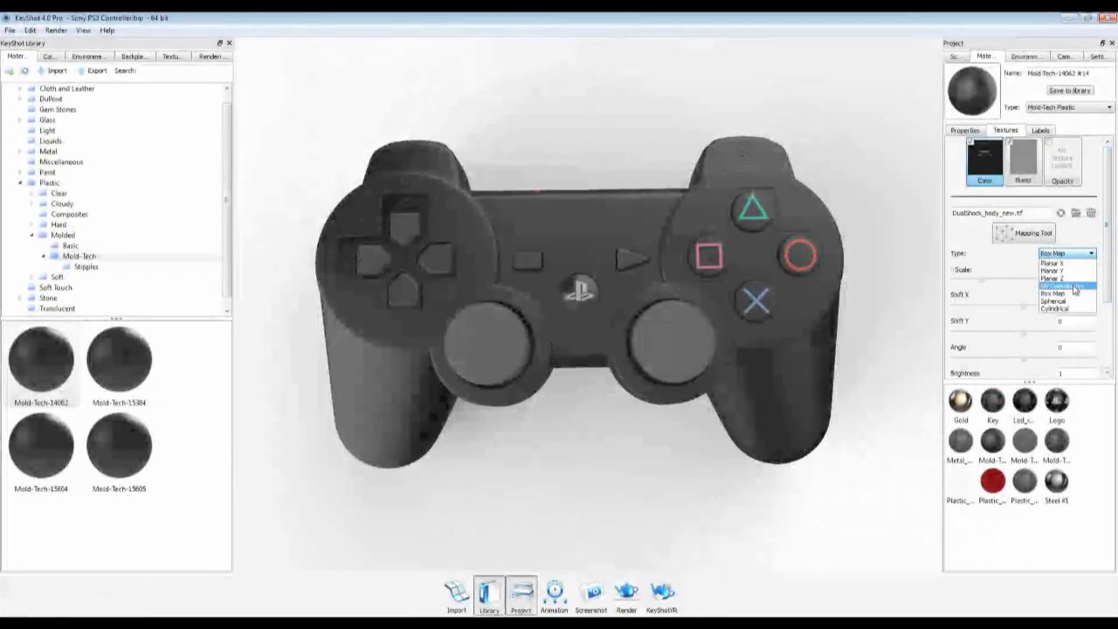
left_click(1072, 286)
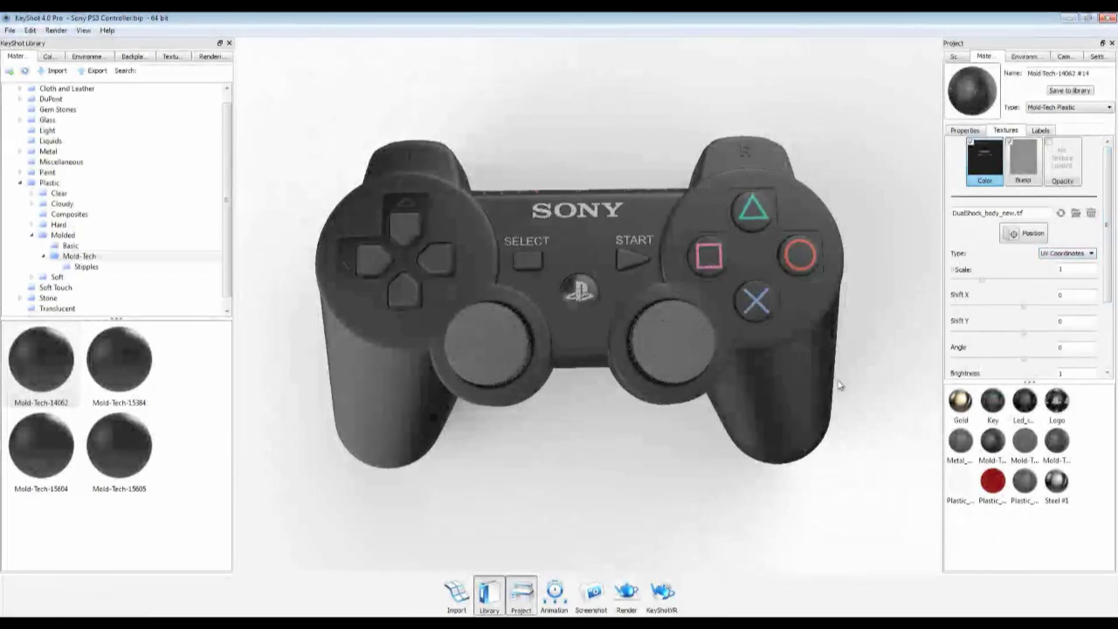
left_click_drag(562, 505, 680, 390)
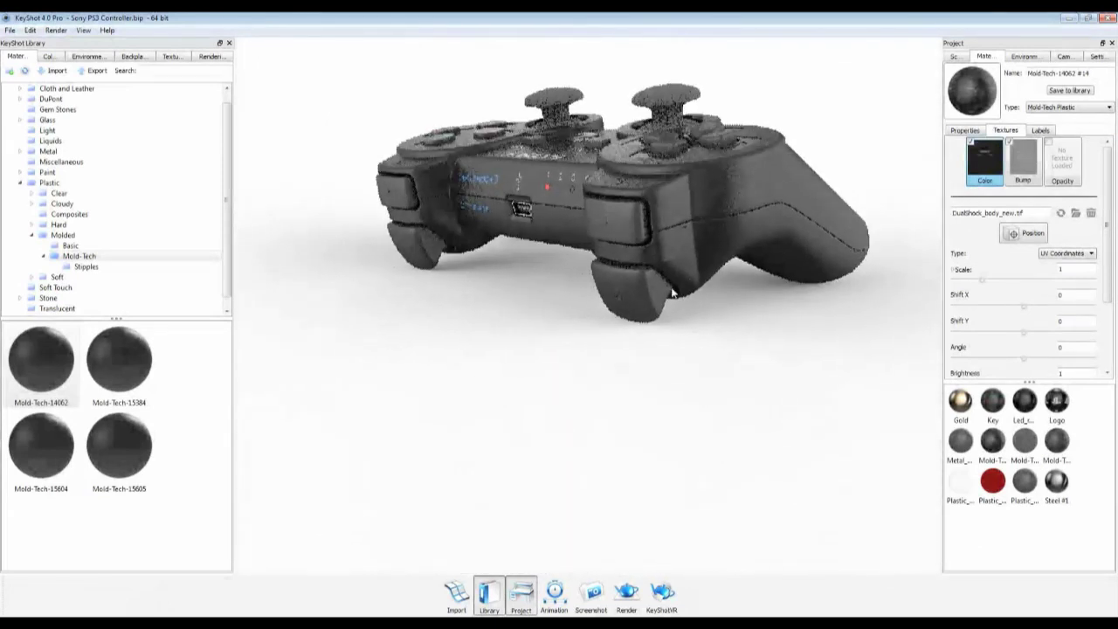
left_click_drag(669, 320, 566, 451)
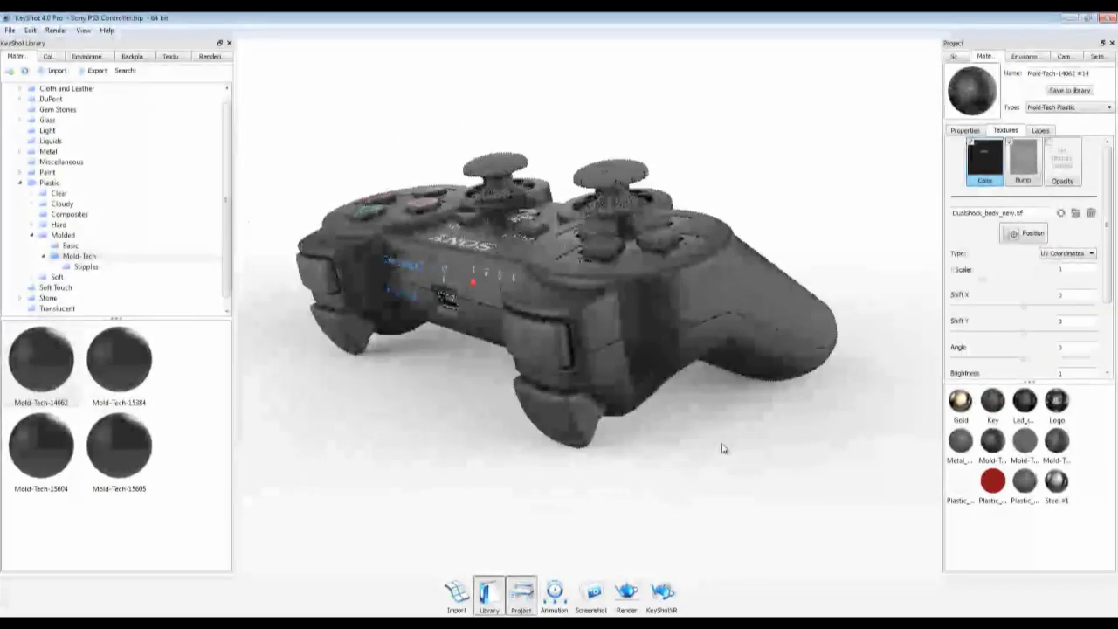